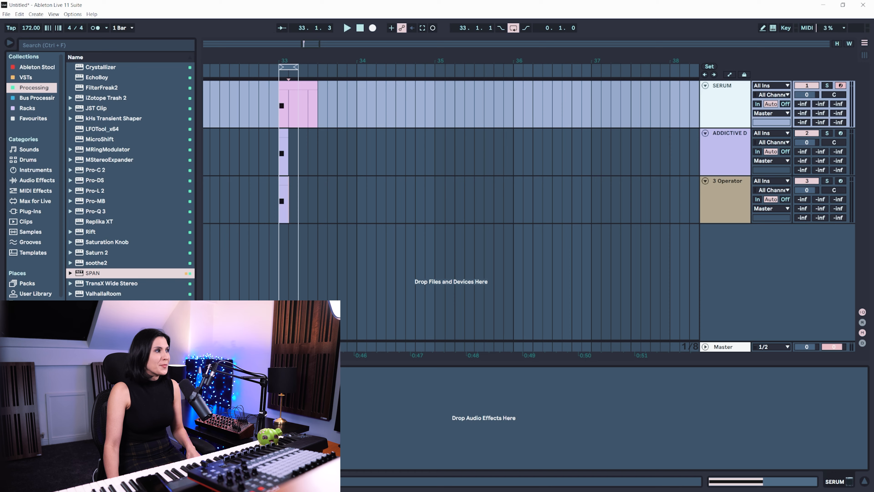
Open the Serum synth on the SERUM track and load the Analog_BD_Sin wavetable into oscillator A
key("ctrl+alt+p")
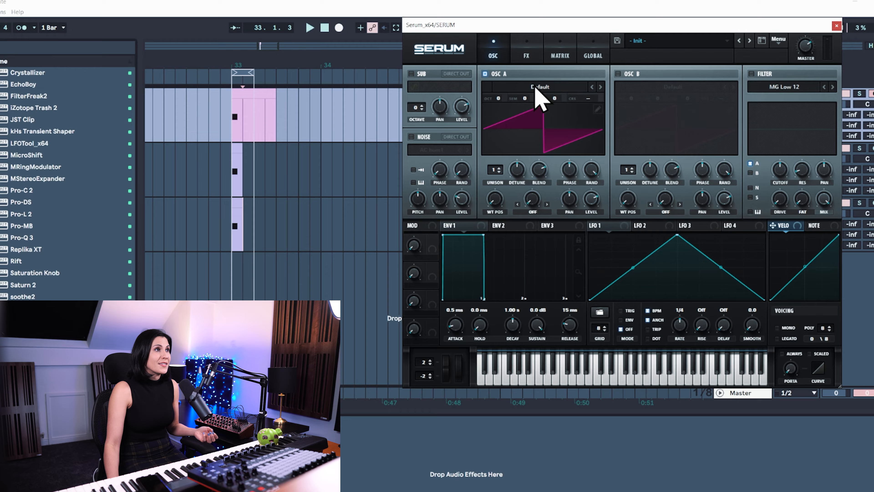
left_click(548, 79)
mouse_move(530, 89)
left_click(623, 144)
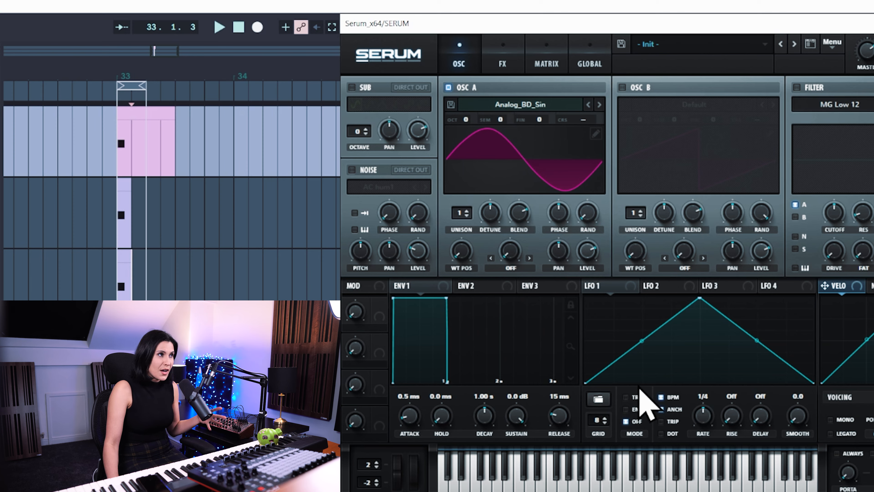
Lower oscillator A's start phase and set envelope 1's attack to 0.0 ms
left_click_drag(560, 213, 558, 249)
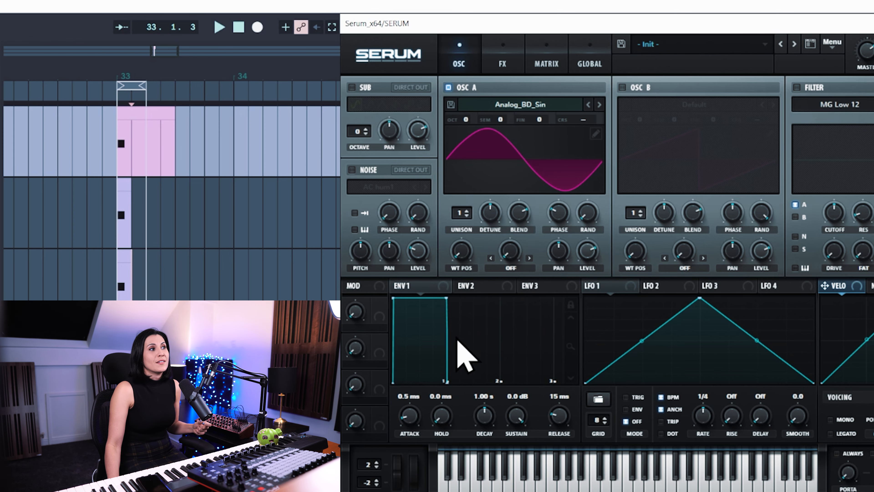
left_click_drag(424, 415, 425, 474)
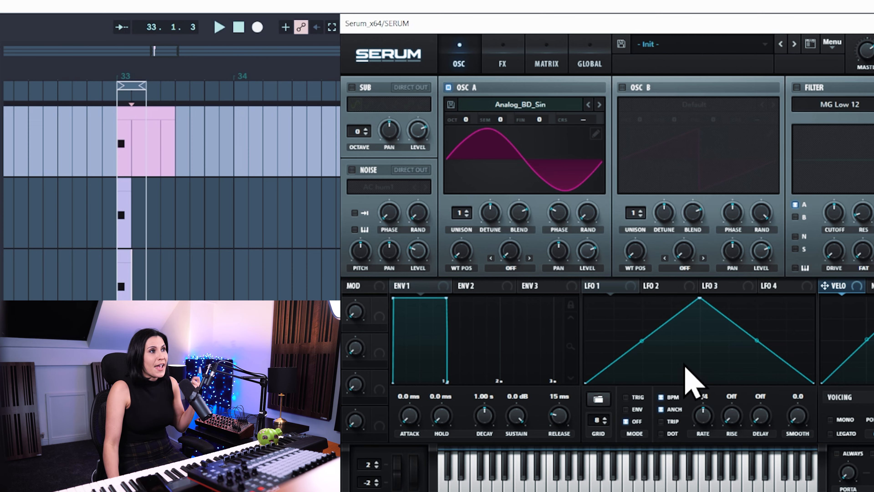
Shape LFO 1 as a steep curve decaying from its start and run it in envelope mode with BPM sync off
left_click(603, 287)
left_click_drag(699, 298, 568, 268)
left_click_drag(700, 340, 679, 371)
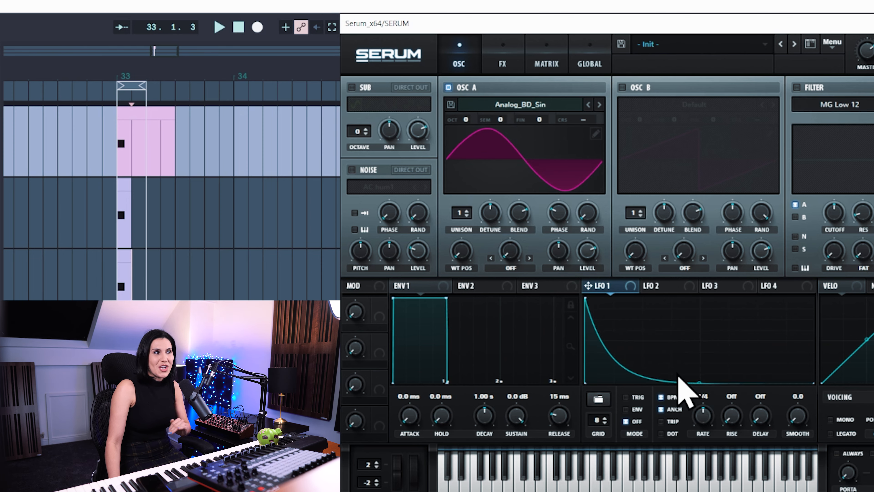
left_click(626, 409)
left_click(661, 397)
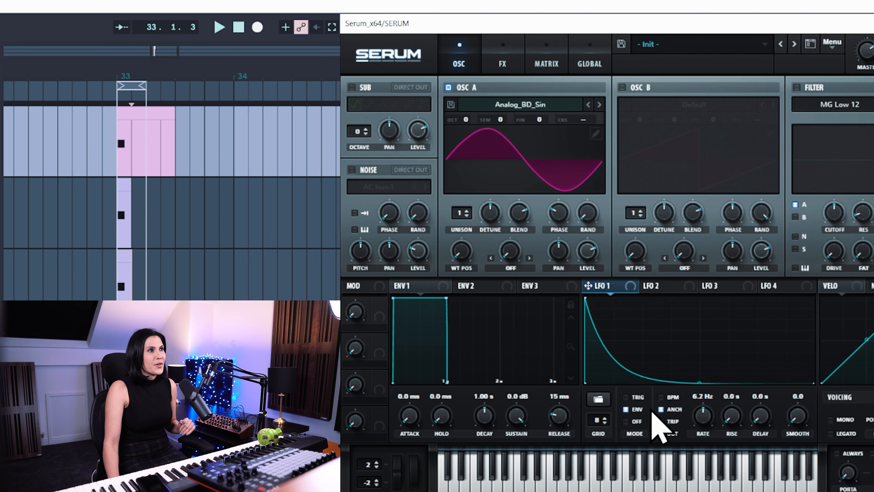
Modulate oscillator A's coarse pitch with LFO 1 in unipolar mode and set the LFO rate to 0.7 Hz
left_click_drag(626, 288, 589, 121)
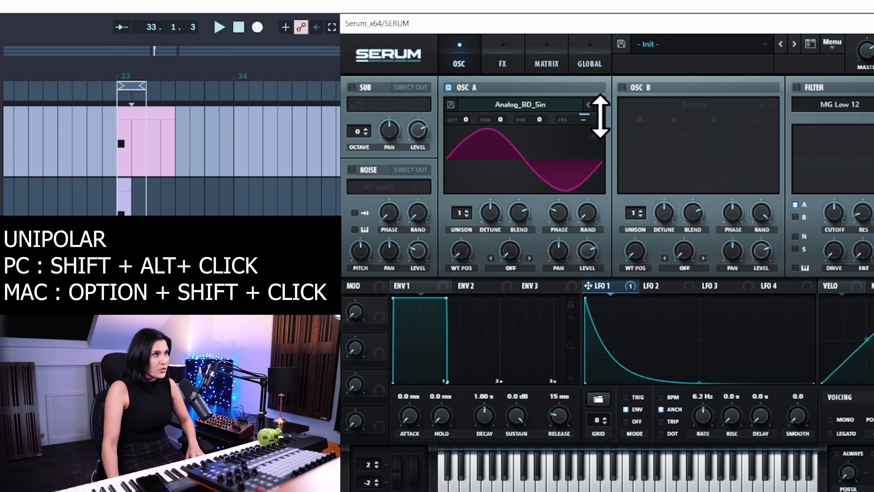
left_click_drag(601, 117, 604, 141)
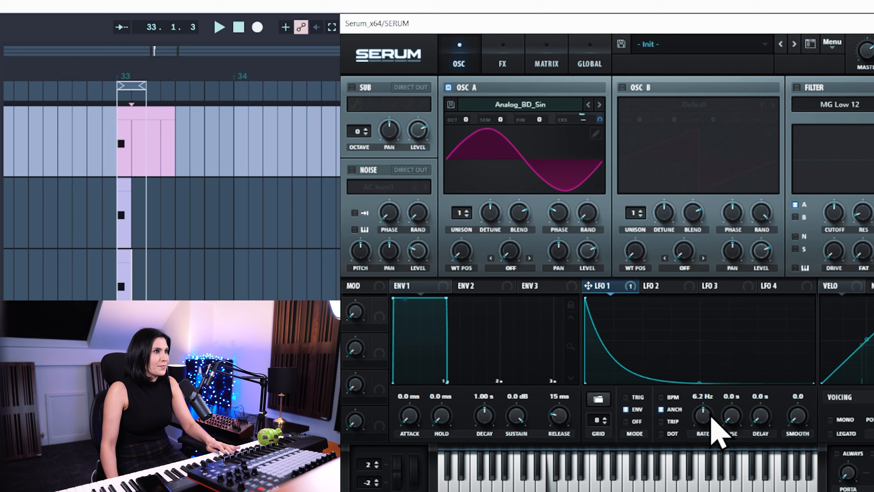
left_click_drag(709, 417, 726, 468)
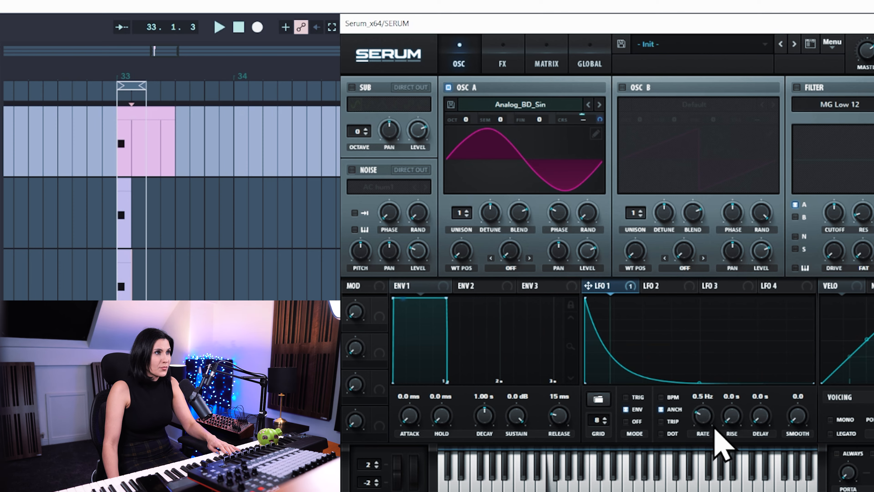
left_click_drag(708, 426, 708, 406)
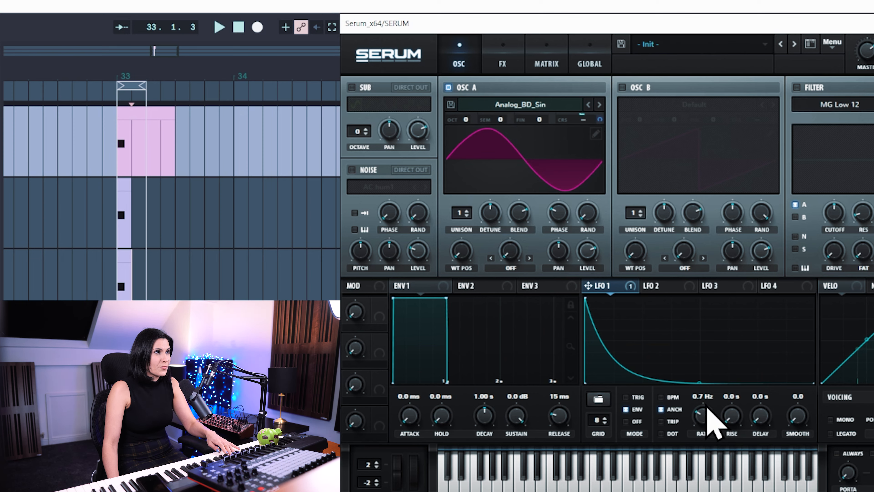
Enable the noise oscillator with the BrightWhite sample and modulate its level with LFO 1
left_click(351, 170)
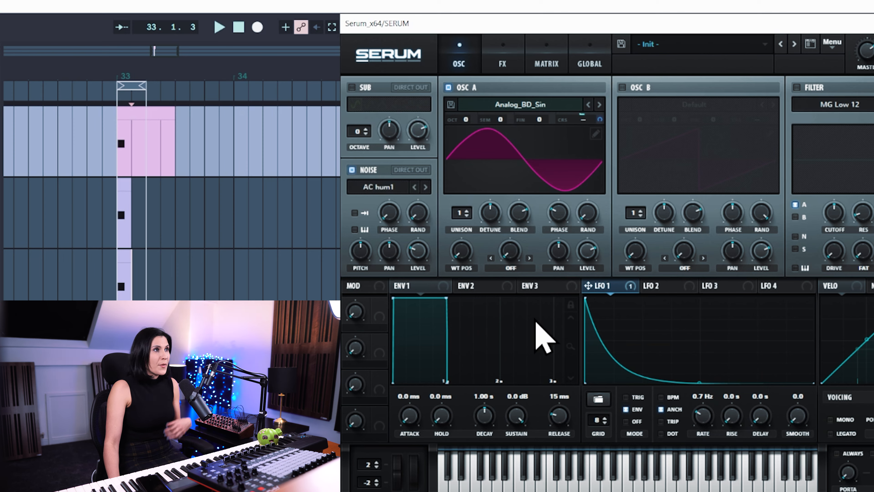
left_click_drag(629, 291, 433, 361)
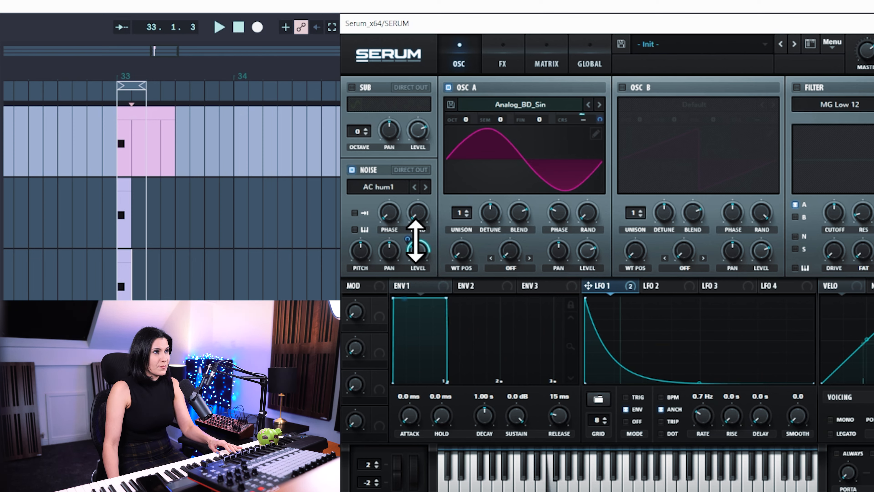
left_click_drag(408, 240, 410, 256)
left_click(396, 187)
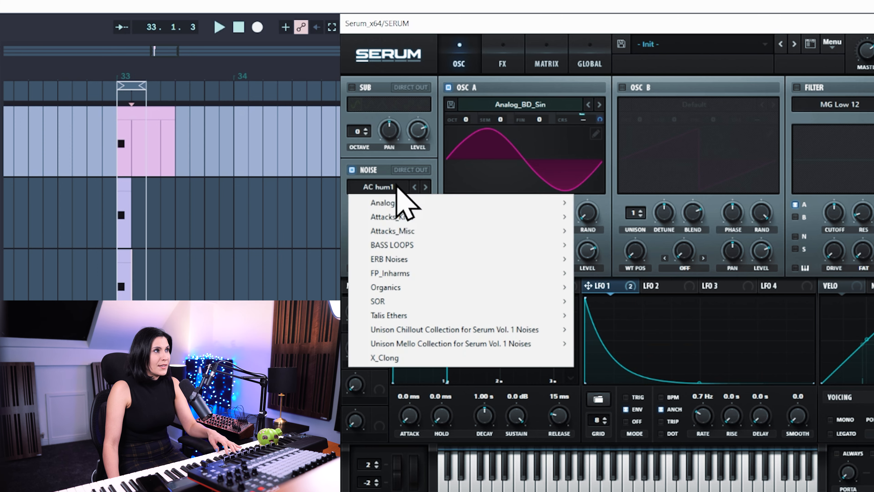
mouse_move(407, 204)
left_click(615, 258)
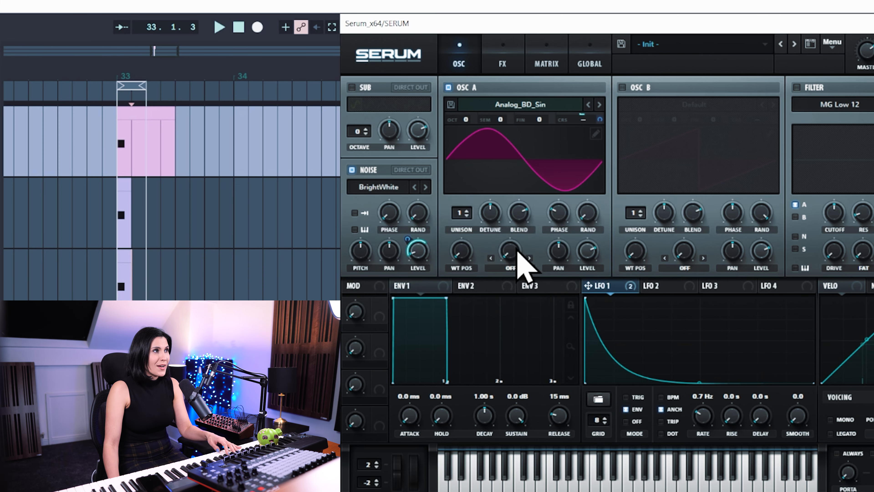
Raise LFO 1's modulation of the noise level to 100 and make the LFO's decay curve steeper
left_click_drag(410, 239, 419, 197)
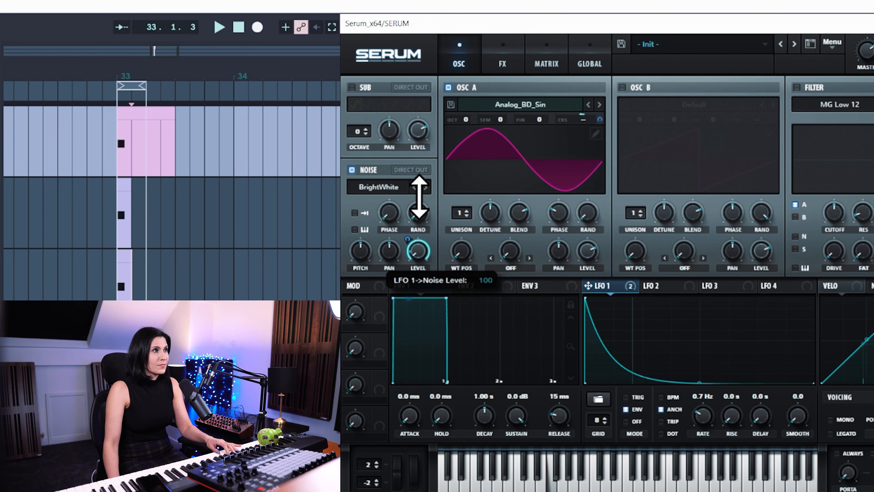
left_click_drag(701, 383, 700, 386)
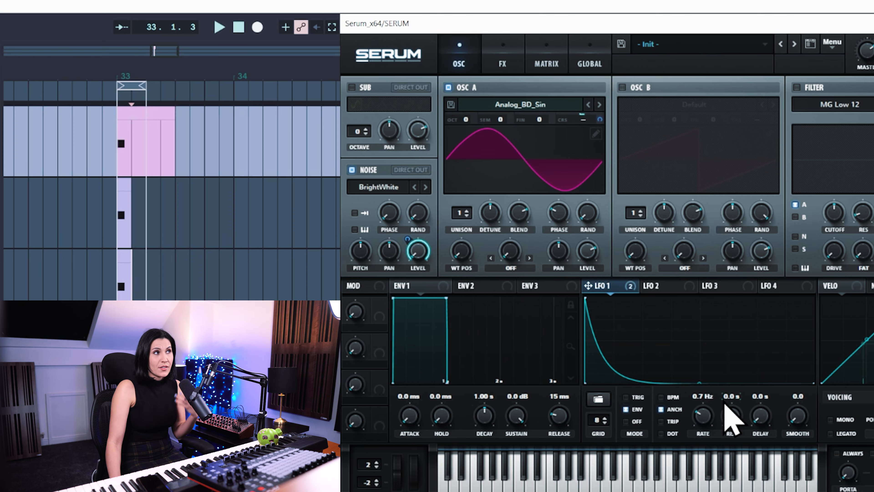
Shape LFO 2 as a steep curve decaying from its start and run it in envelope mode with BPM sync off
left_click(680, 290)
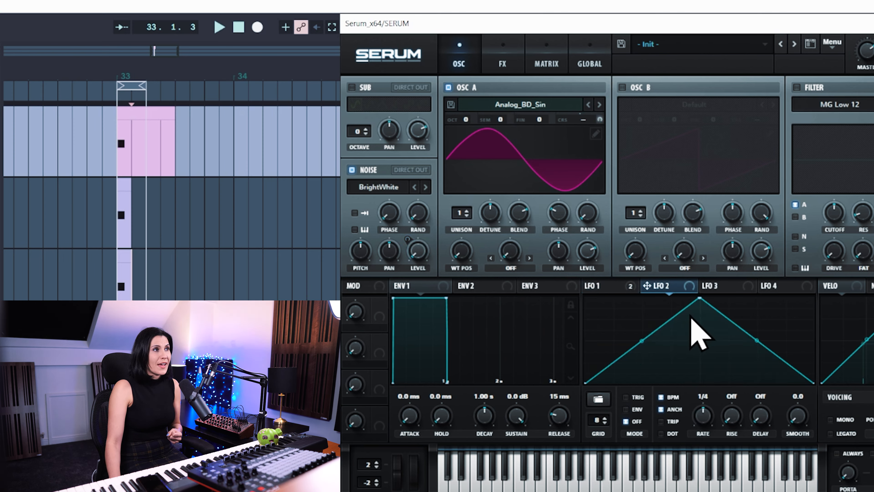
left_click_drag(698, 298, 617, 313)
left_click_drag(699, 341, 668, 379)
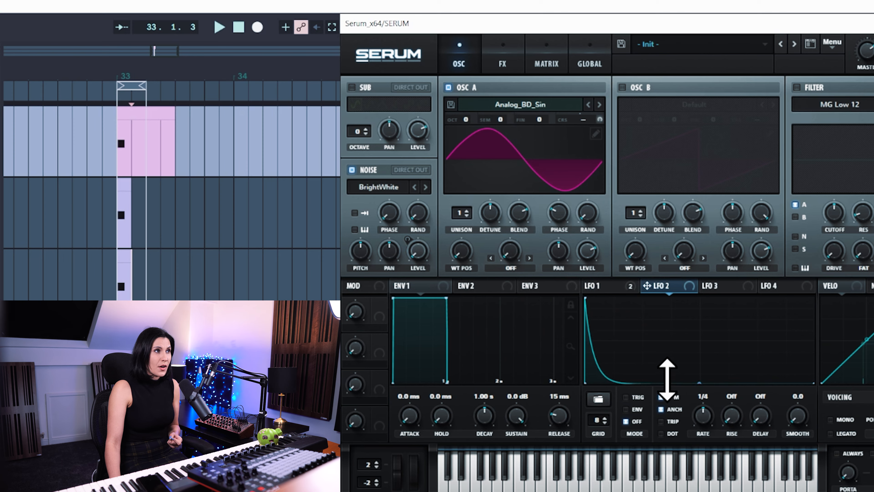
left_click(626, 409)
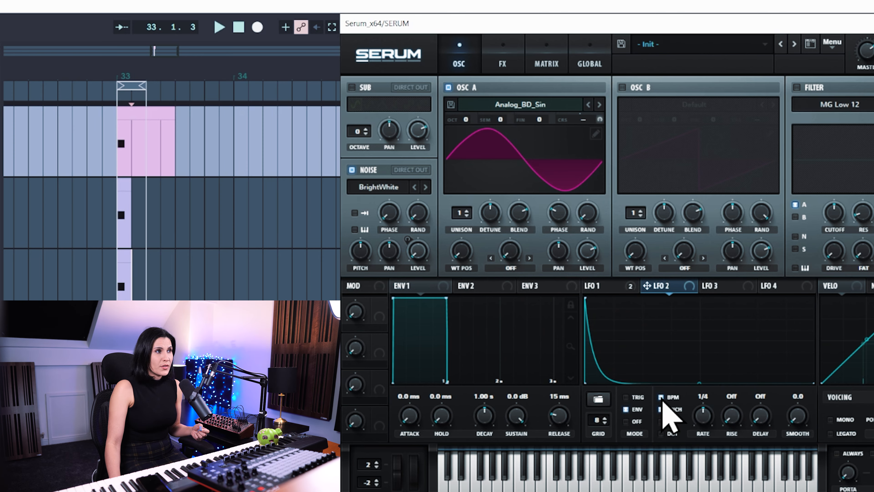
Modulate oscillator A's level with LFO 2, using a rate of 0.4 Hz and a steep decay curve
left_click_drag(694, 289, 587, 254)
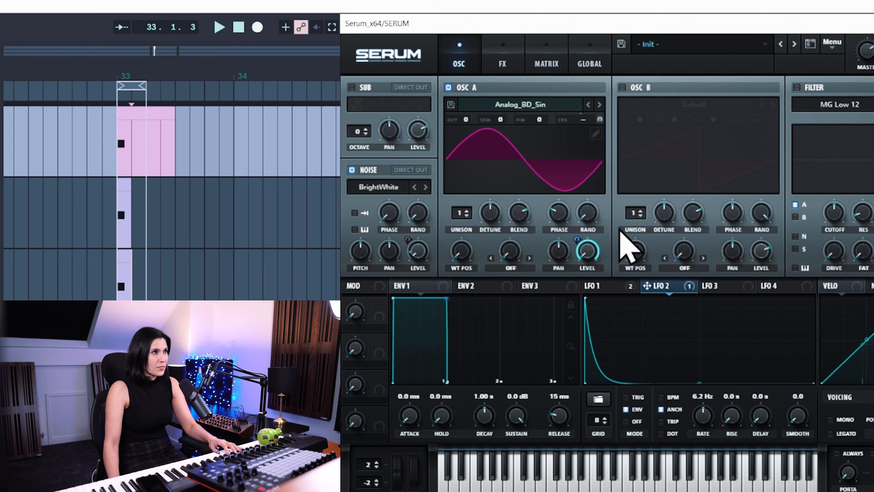
left_click_drag(699, 382, 703, 370)
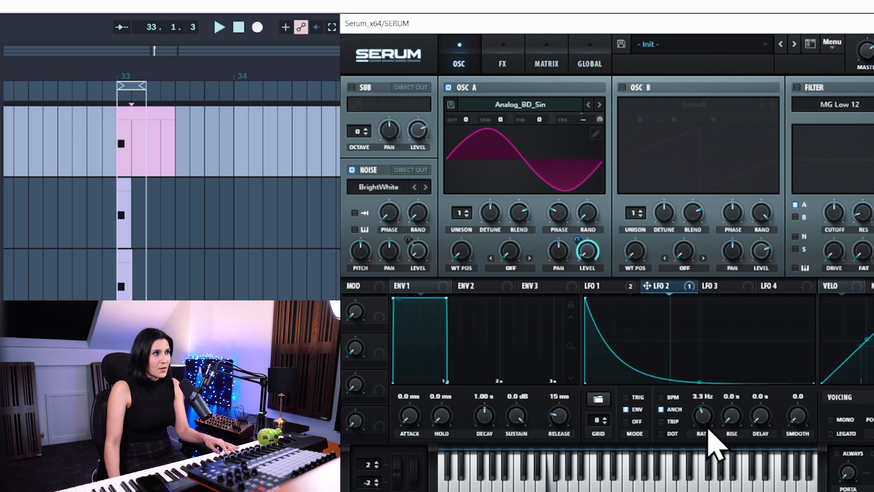
left_click_drag(711, 435, 712, 454)
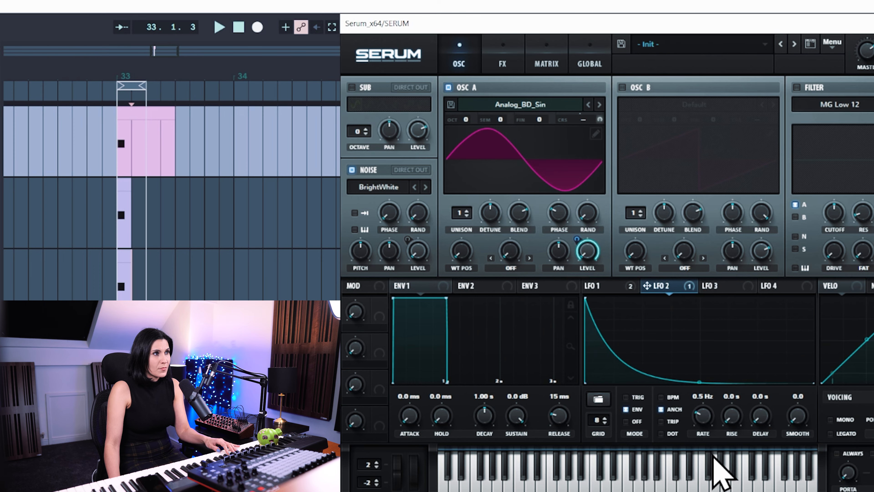
left_click_drag(700, 384, 702, 390)
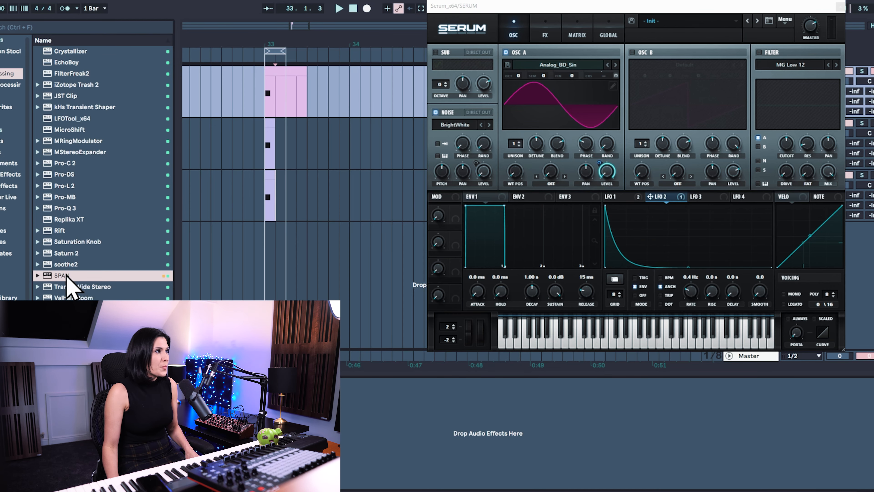
Add the SPAN analyzer to the SERUM track and play the loop to inspect the sound's spectrum
double_click(67, 277)
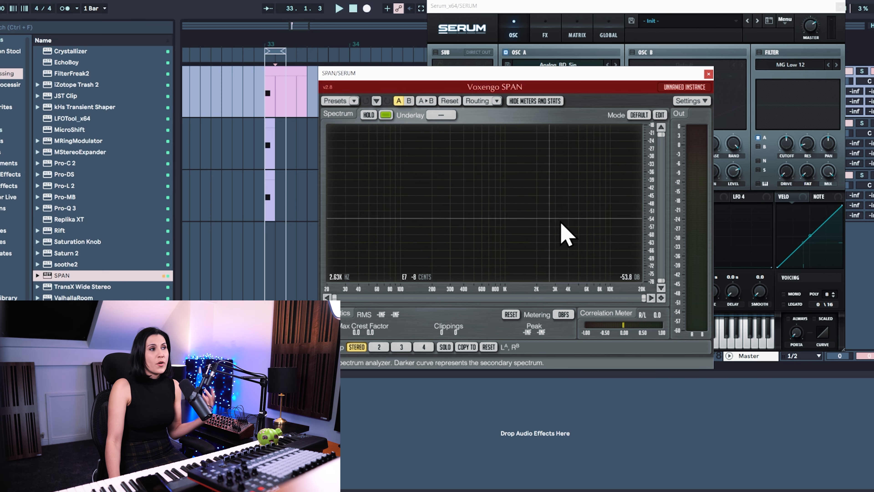
left_click(260, 61)
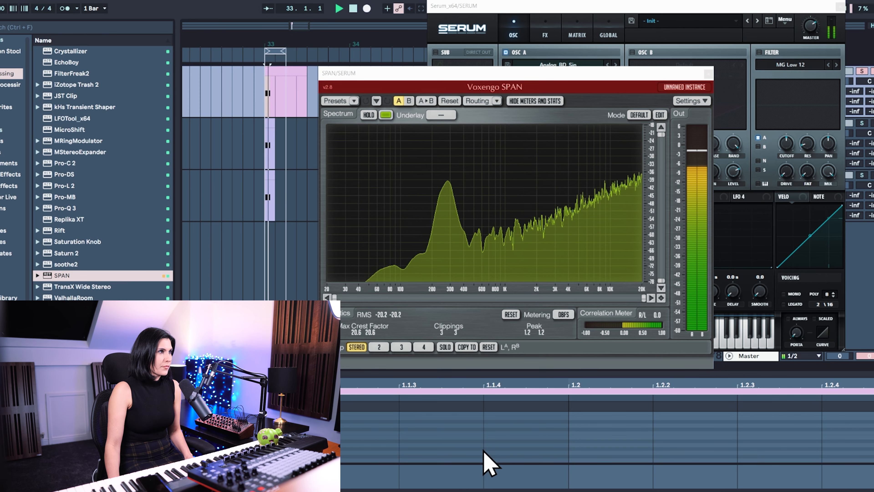
key("space")
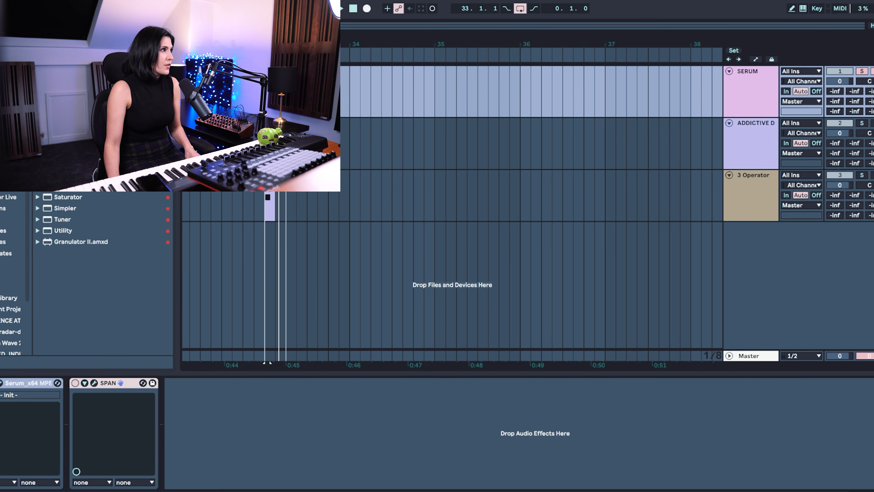
Add an EQ Eight to the SERUM track's device chain and set its band 1 to a low-cut filter
left_click_drag(63, 141, 274, 435)
left_click(206, 472)
left_click(204, 413)
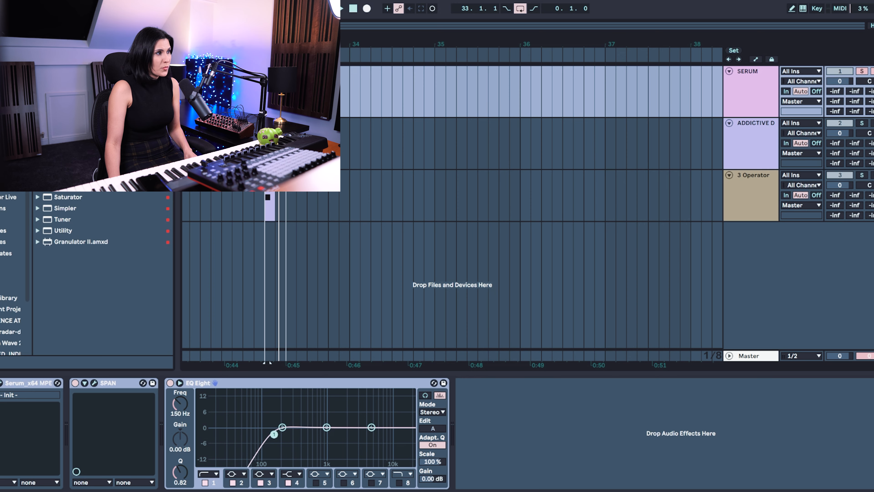
Add iZotope Trash 2 to the SERUM track's device chain and adjust its distortion waveshaper curve
left_click_drag(128, 399, 542, 417)
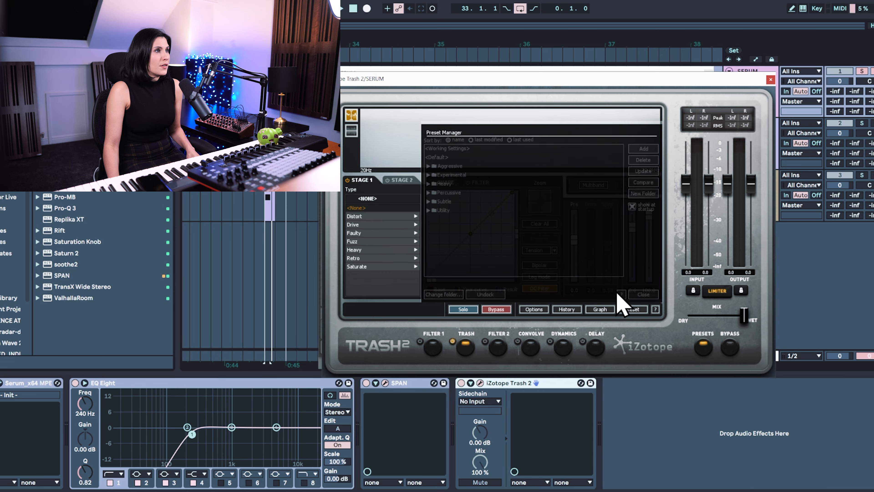
left_click(634, 295)
left_click_drag(491, 214, 490, 205)
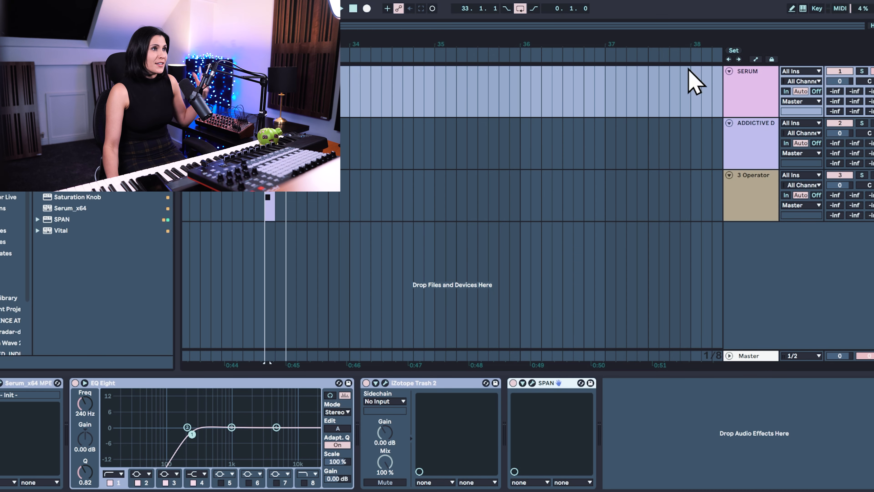
Open Addictive Drums 2 on the ADDICTIVE DRUMS track and select the D1 note in that track's MIDI clip
left_click(770, 148)
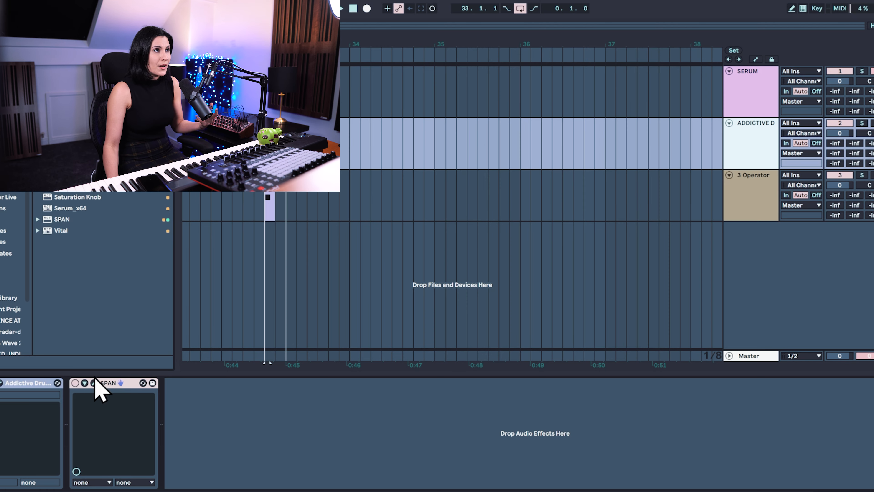
left_click(2, 385)
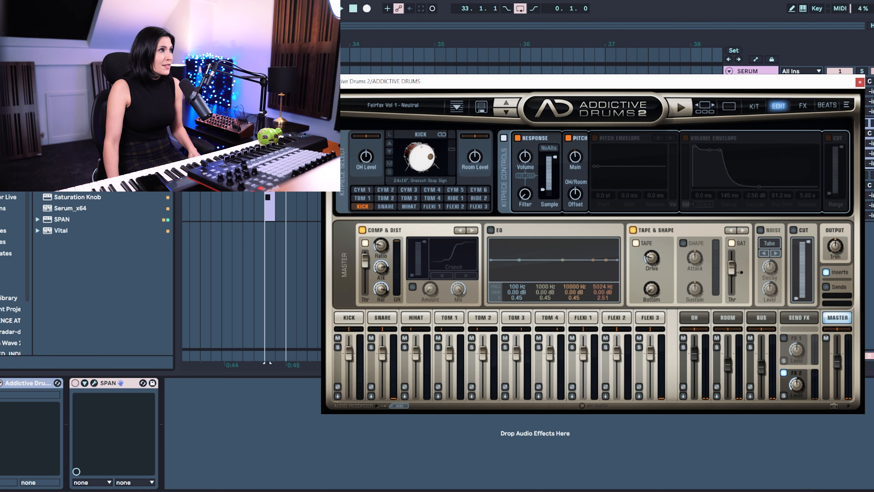
double_click(269, 189)
left_click(249, 425)
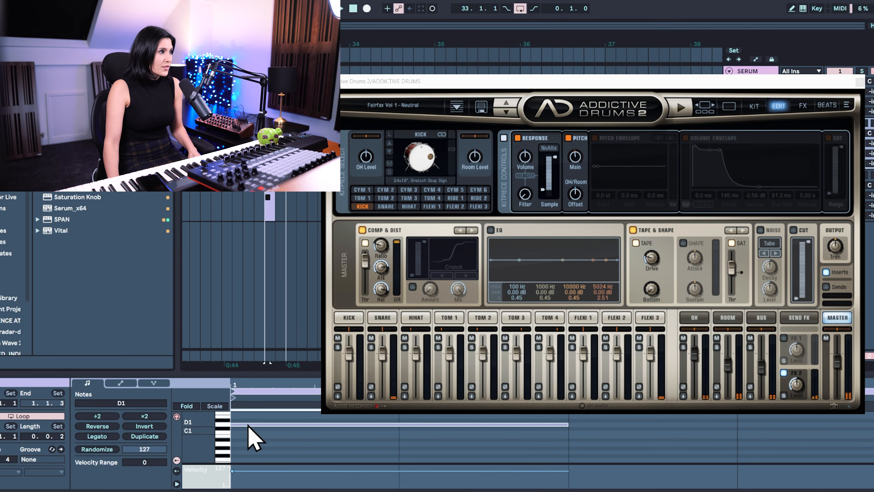
Audition neighbouring drum hits by transposing the selected note between B0 and D#1, ending on D1
key("Down")
key("Down")
key("Down")
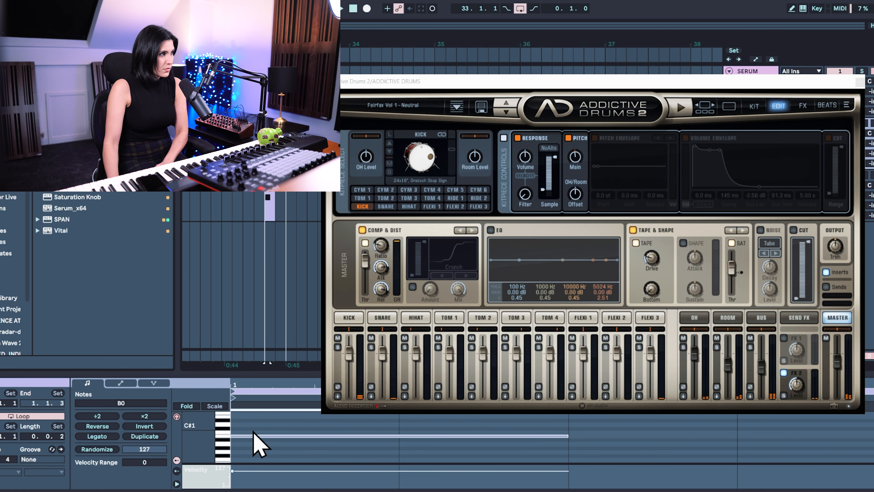
key("Up")
key("Up")
key("Up")
key("Up")
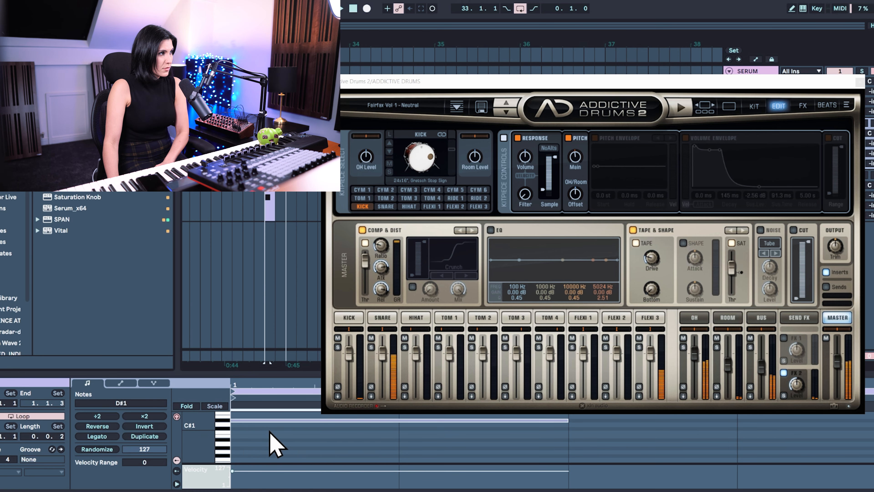
key("Up")
key("Down")
key("Down")
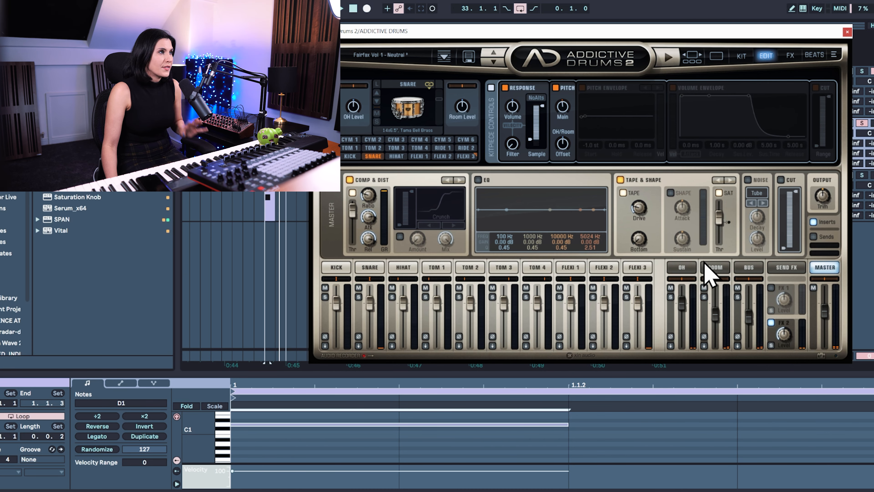
Turn off the snare's Response section and play the loop to examine its fundamental in SPAN
left_click(507, 89)
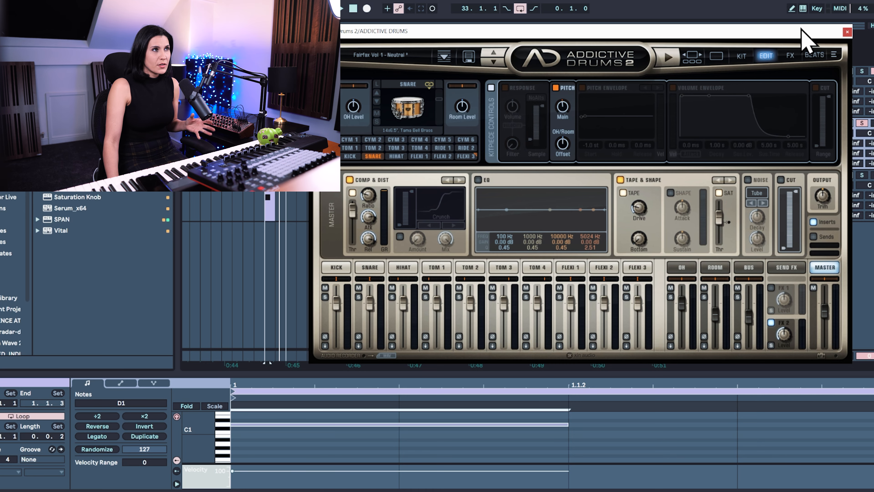
left_click(847, 32)
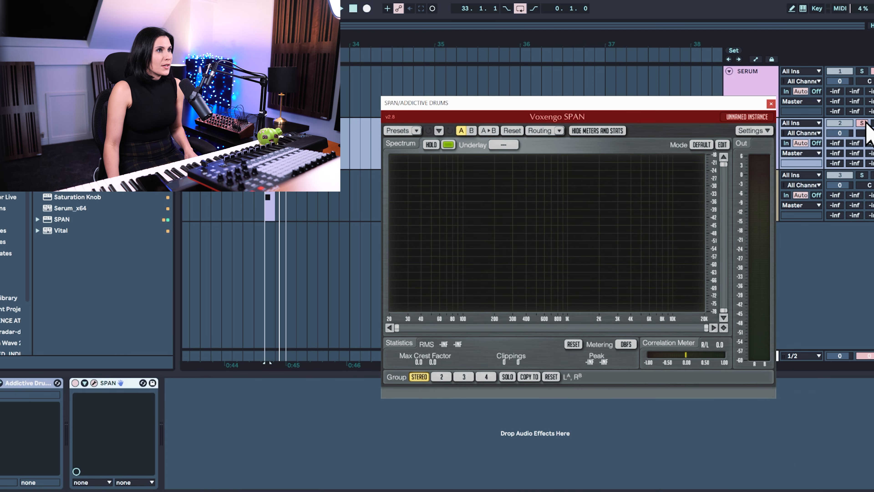
key("space")
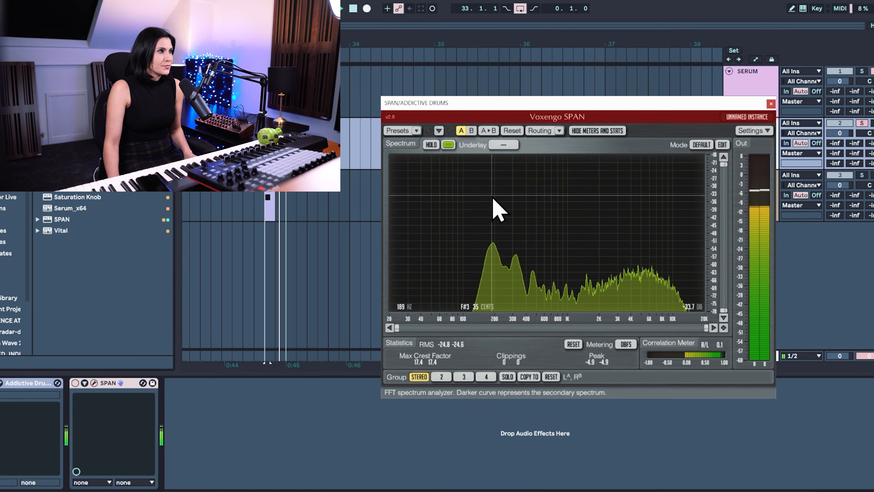
Raise the snare's main pitch to about 6.12 st in Addictive Drums and check its spectrum in SPAN
left_click(0, 383)
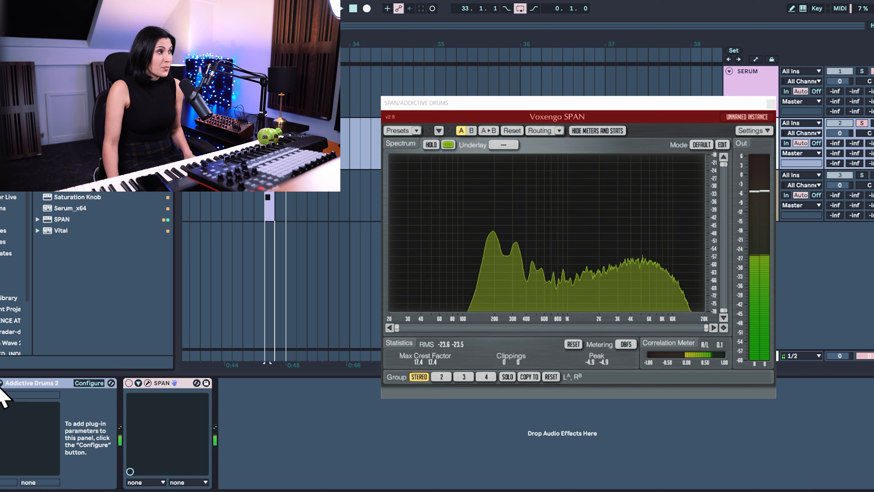
left_click(1, 383)
left_click_drag(563, 109, 567, 98)
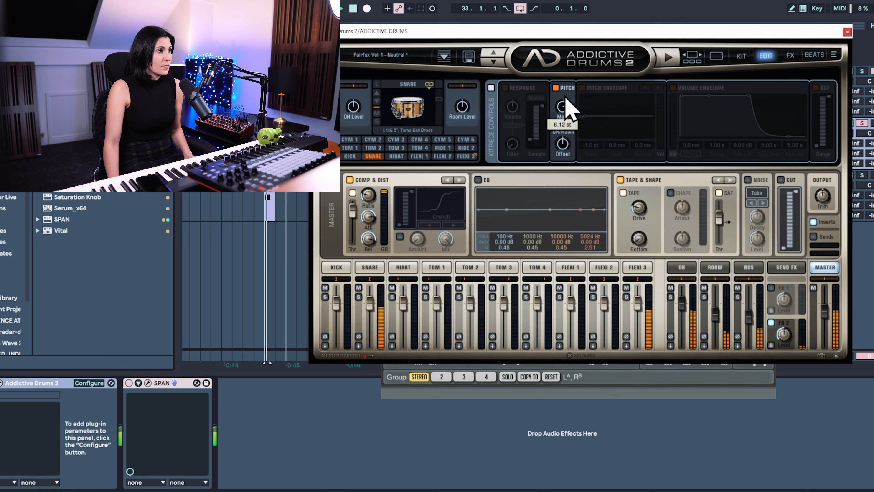
left_click(148, 384)
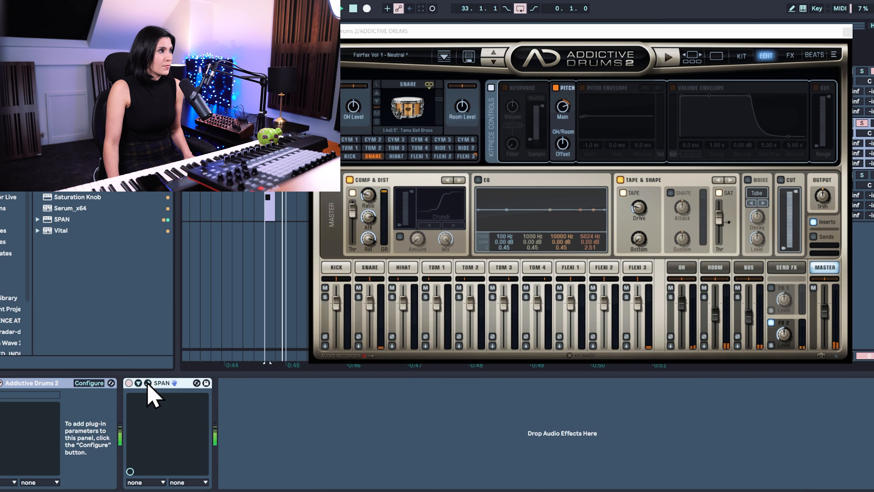
left_click(148, 383)
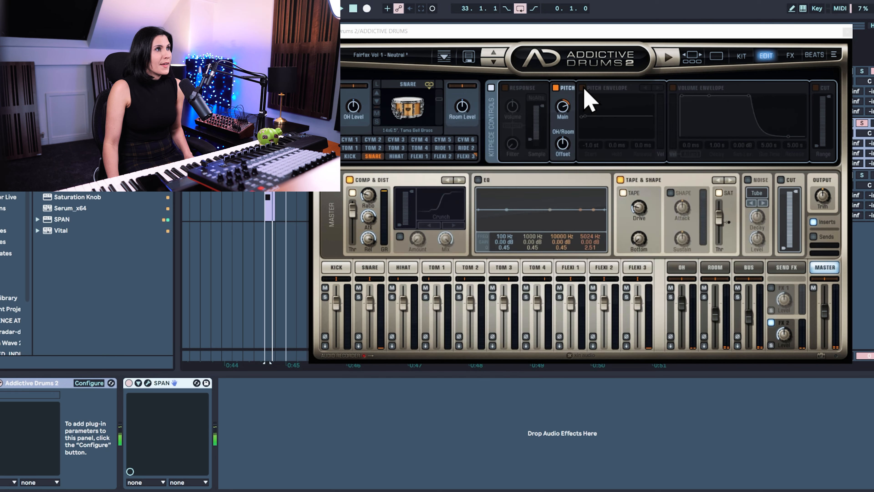
Enable the snare's pitch envelope with a 24.0 st start and 62.0 ms release, and shape its volume envelope to a -17.5 dB sustain
left_click(583, 88)
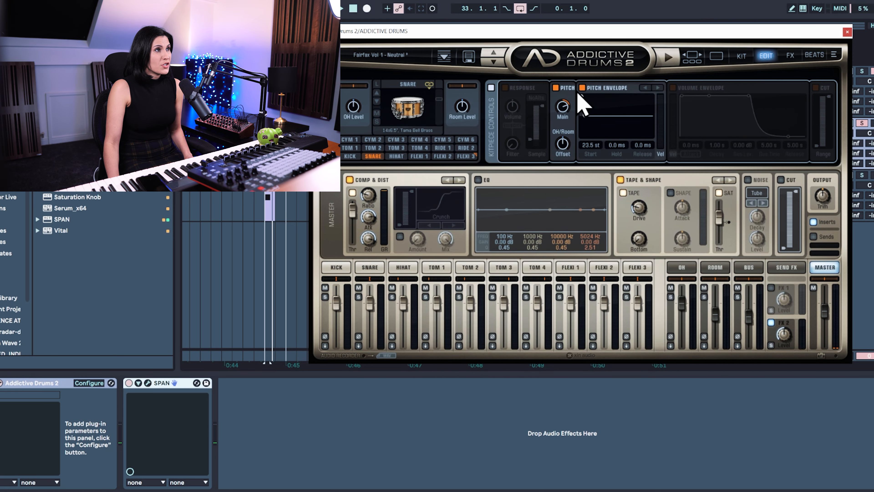
left_click_drag(585, 116, 591, 116)
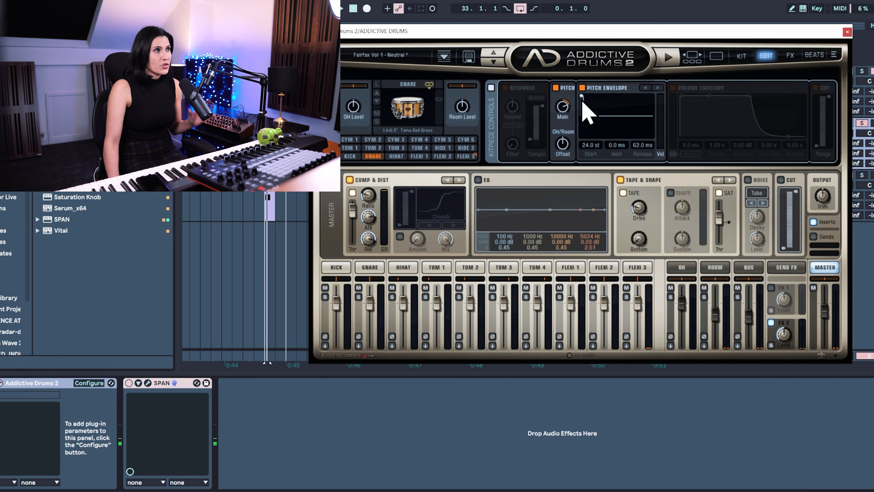
left_click(678, 110)
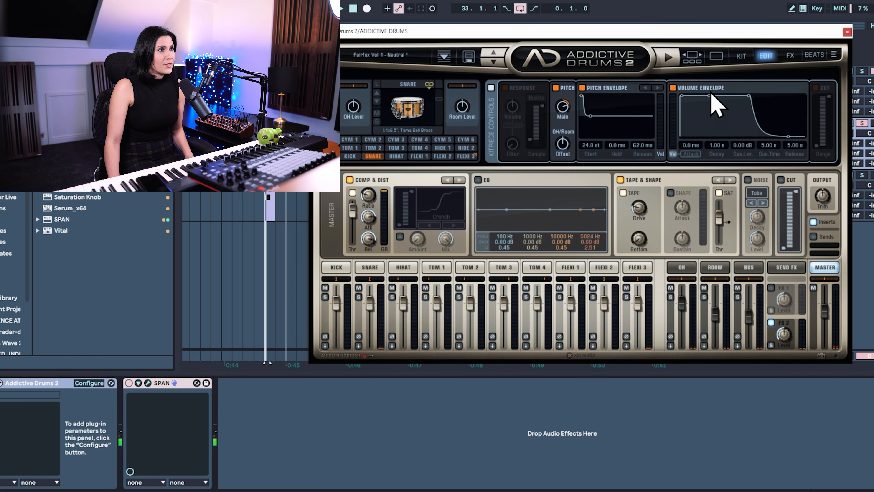
left_click_drag(751, 98, 716, 124)
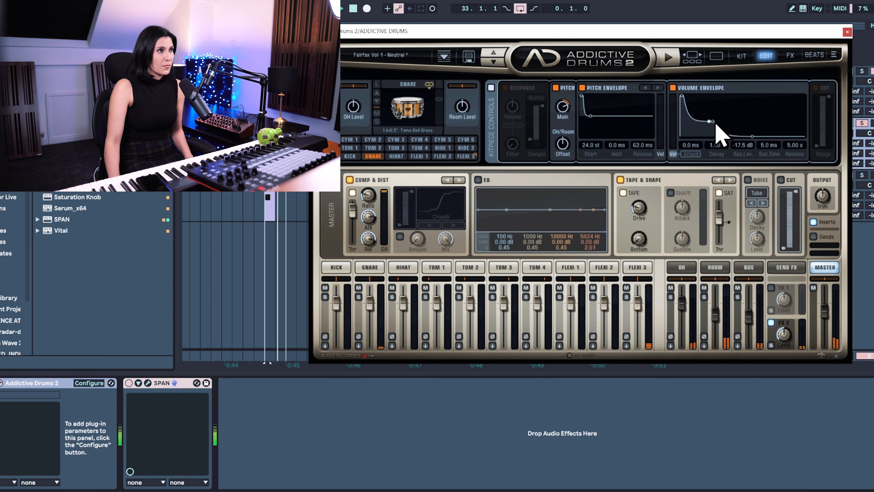
Turn off Response on Flexi 3 and shorten its volume envelope to about 60 ms decay, -11.5 dB sustain level and 181 ms sustain time
left_click(466, 156)
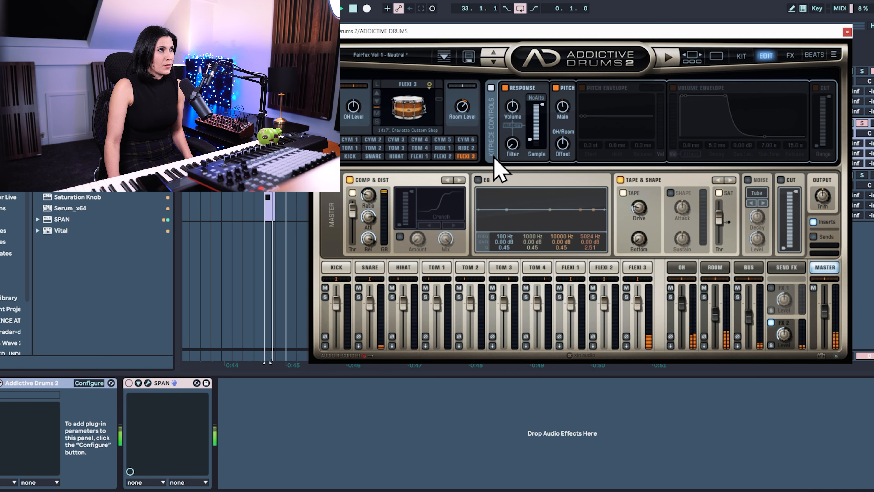
left_click_drag(727, 98, 731, 153)
left_click(505, 88)
left_click_drag(733, 118, 728, 136)
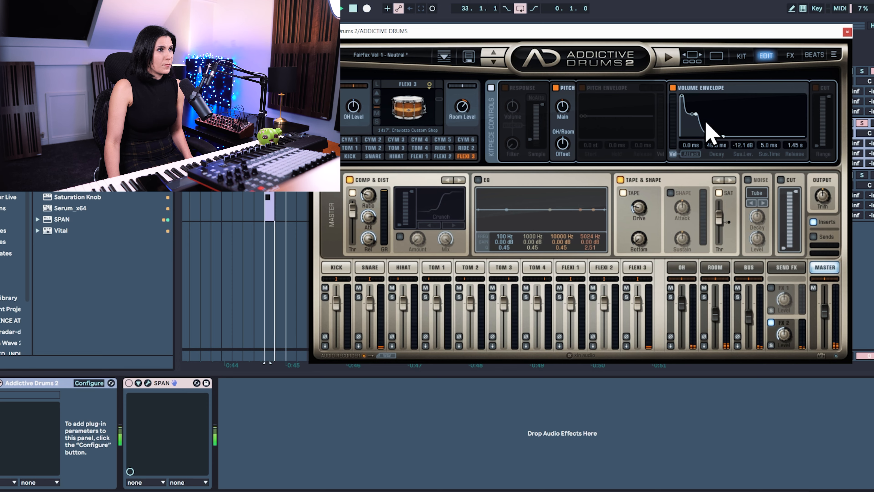
mouse_move(707, 117)
left_mouse_down()
mouse_move(695, 107)
mouse_move(694, 117)
left_mouse_up()
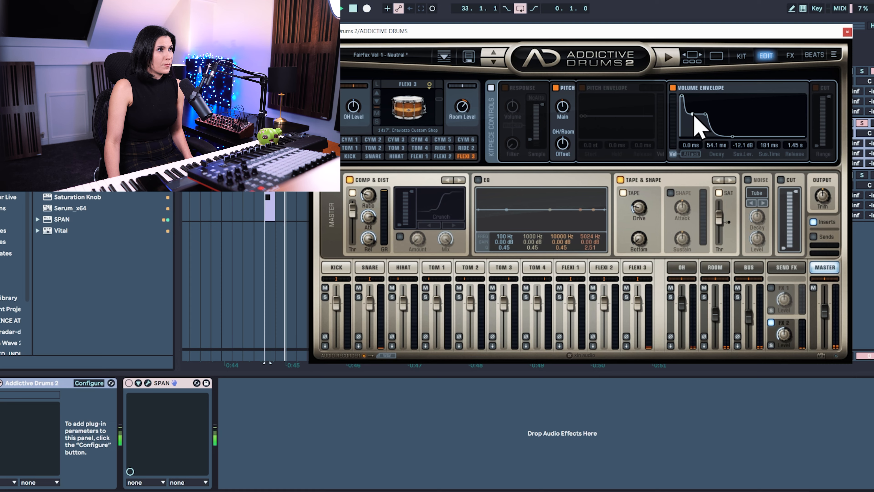
Try raising Flexi 3's main pitch in stages up to 12.00 st, checking its fundamental in SPAN after each change
left_click_drag(562, 111, 573, 94)
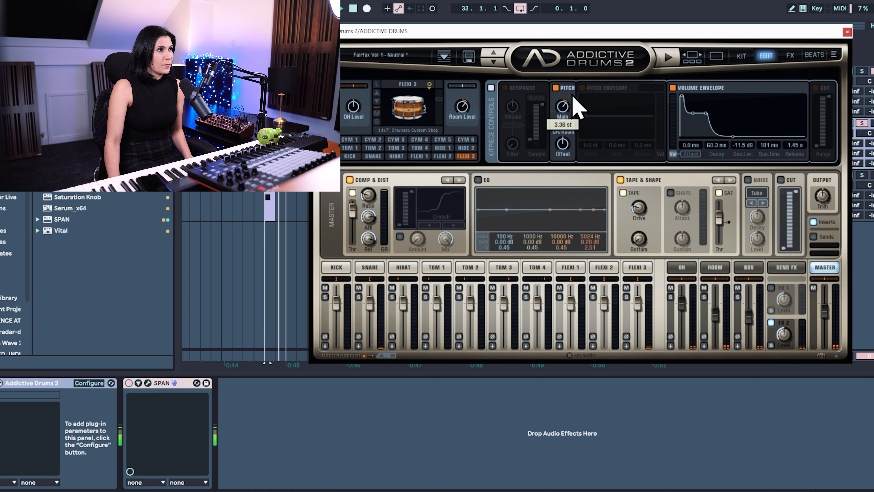
left_click(149, 384)
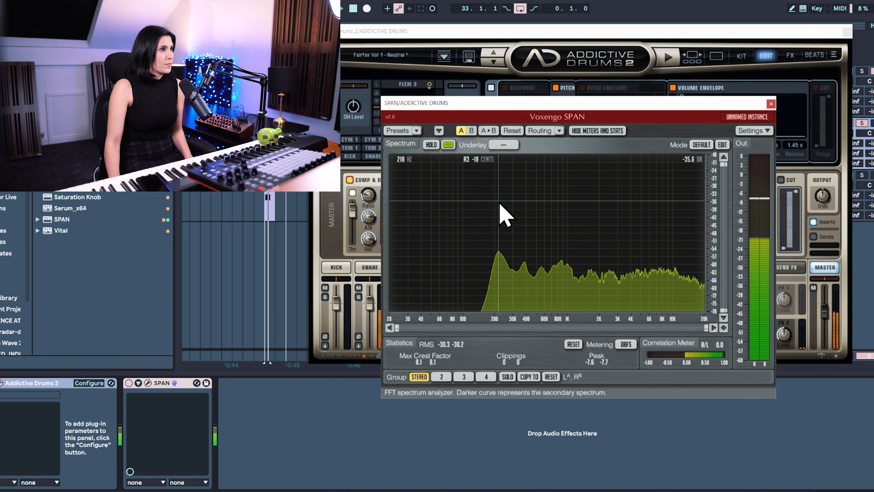
left_click(771, 103)
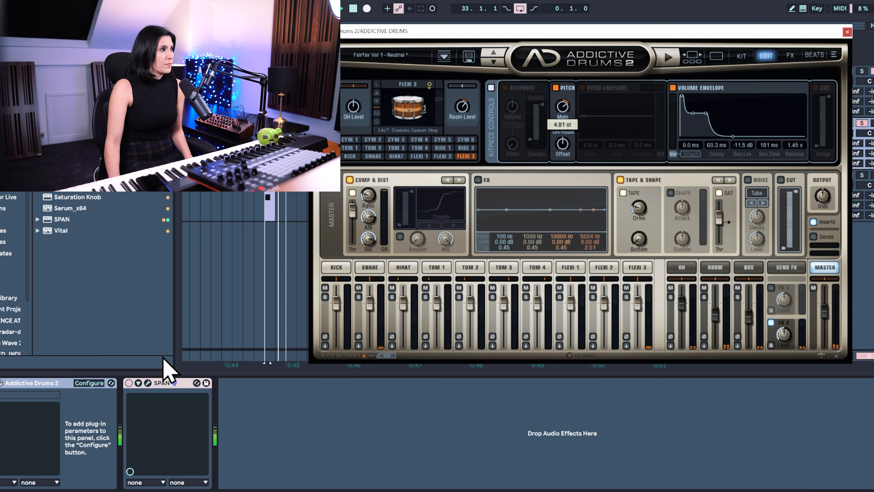
left_click(148, 382)
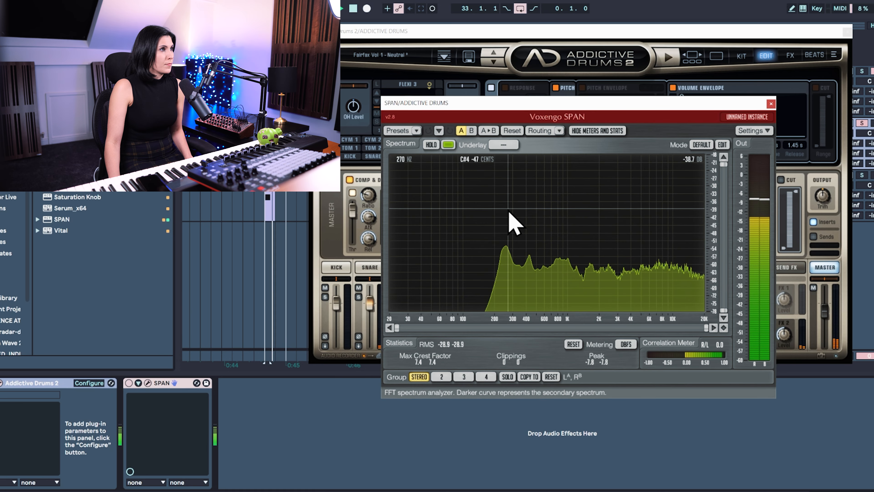
left_click(771, 104)
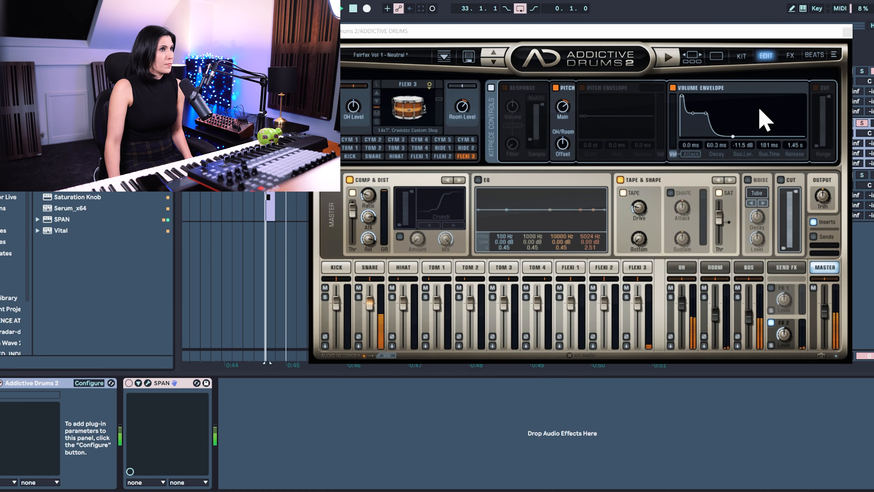
mouse_move(569, 100)
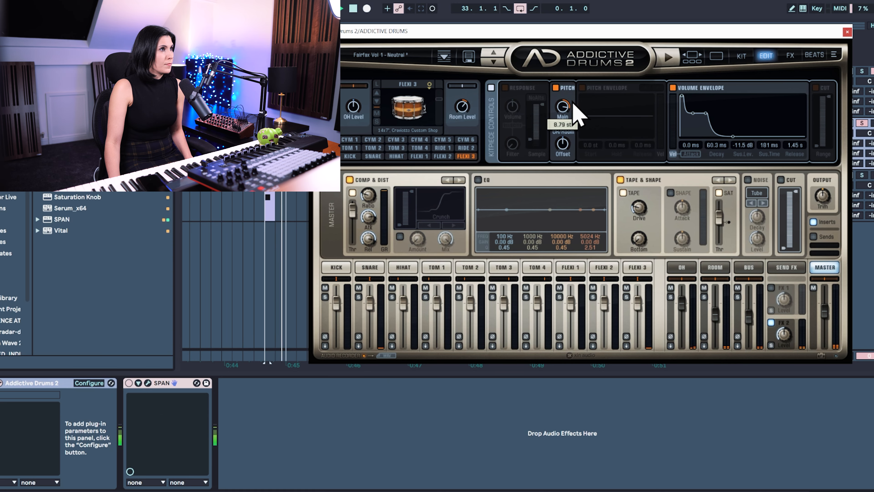
left_click(148, 383)
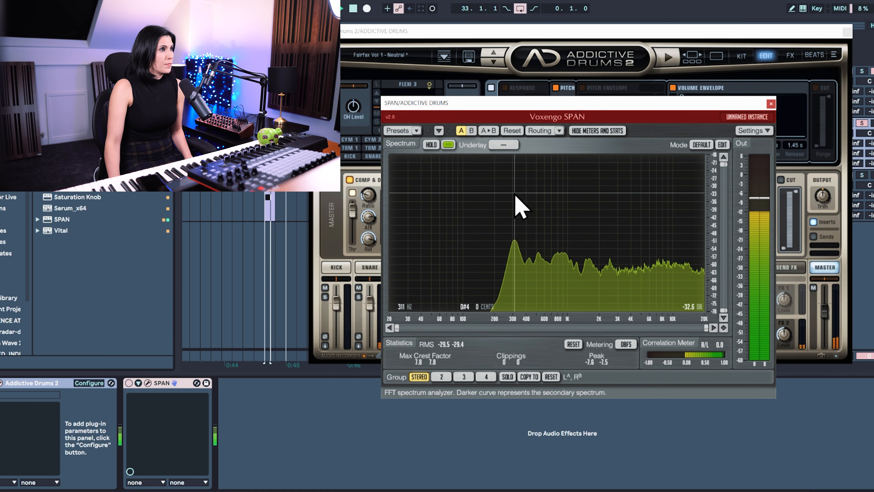
left_click(771, 104)
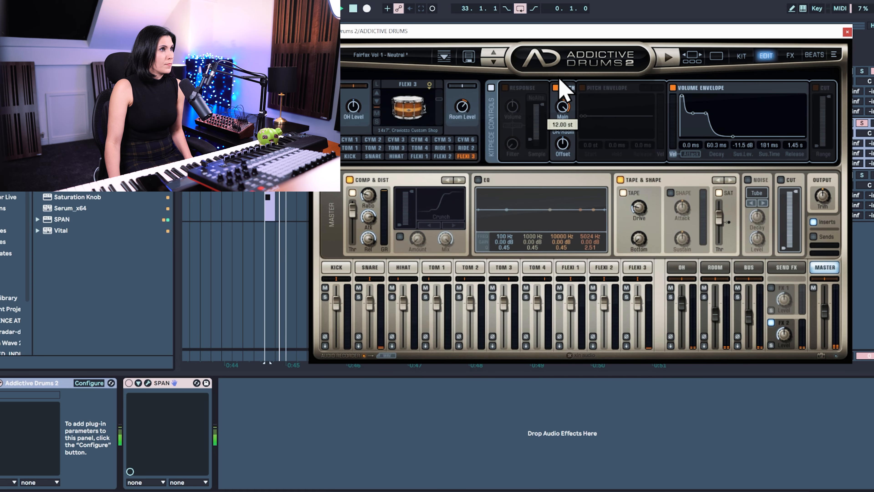
left_click(148, 383)
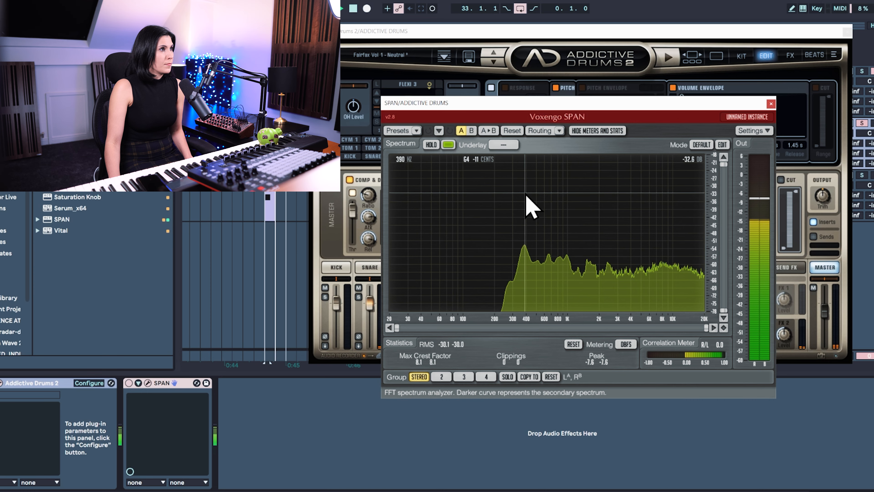
Fine-tune Flexi 3's main pitch to slightly above 10 st, comparing its fundamental in SPAN between adjustments
left_click(771, 103)
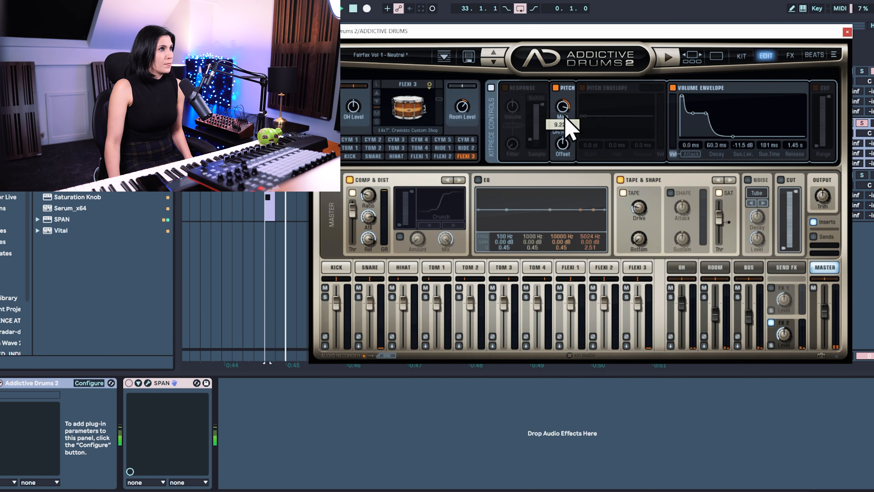
left_click(148, 383)
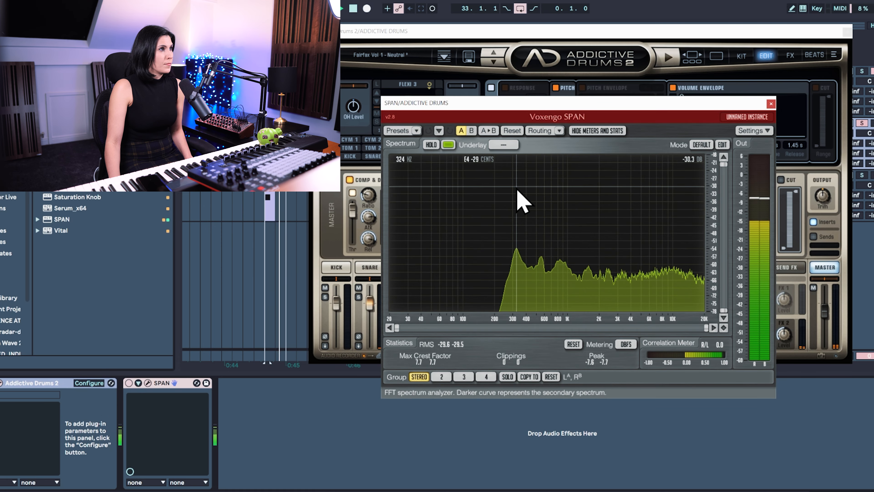
left_click(771, 103)
left_click_drag(564, 111, 563, 107)
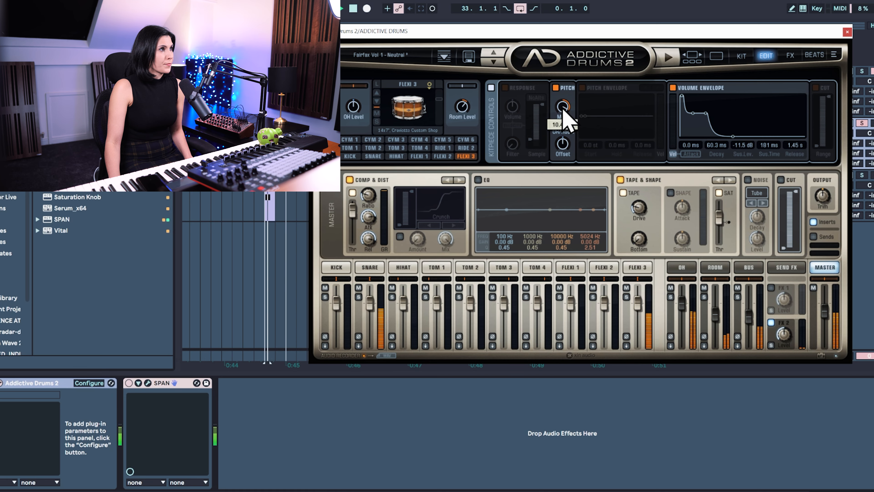
left_click(149, 383)
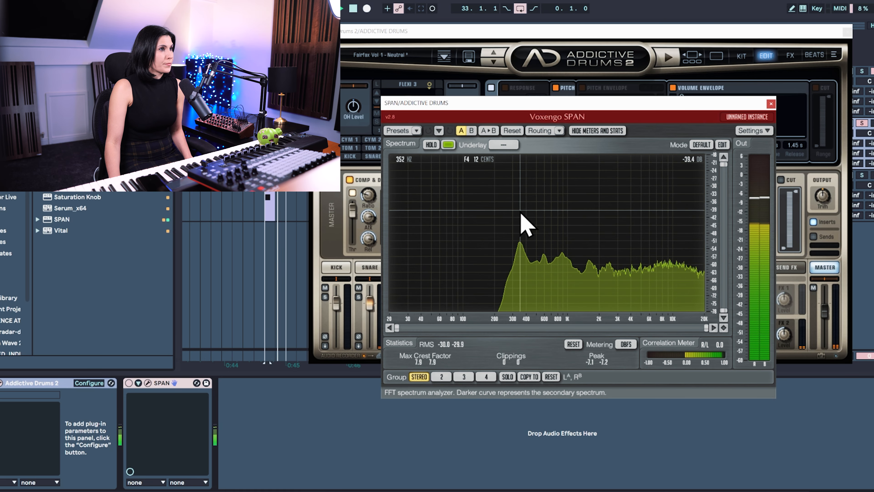
left_click(779, 236)
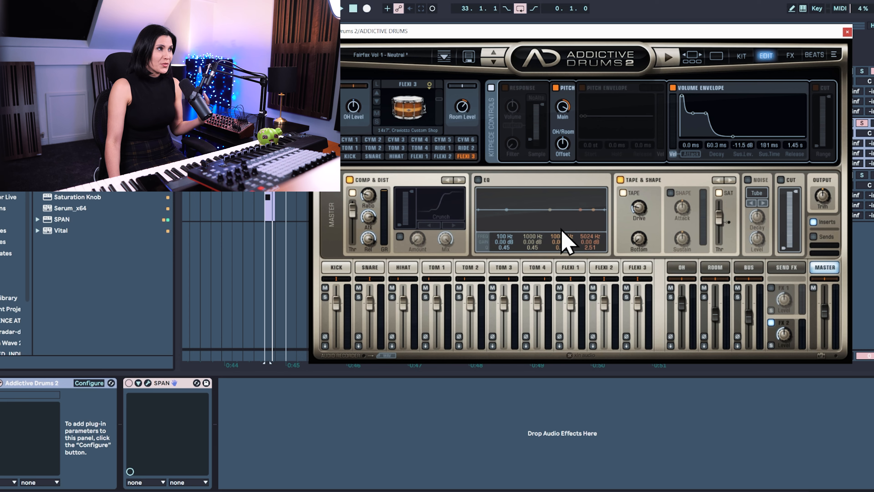
Enable the master channel's EQ and boost its high band by about 6.13 dB around 4654 Hz
left_click(478, 180)
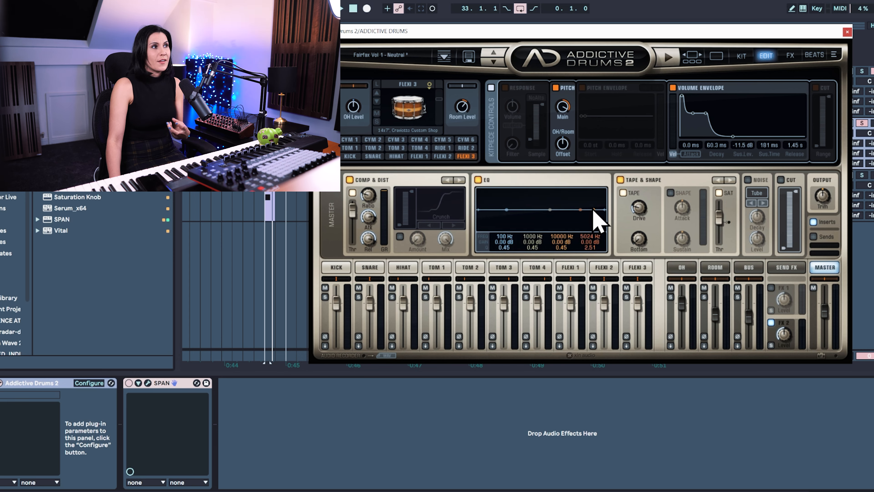
left_click_drag(590, 204, 585, 204)
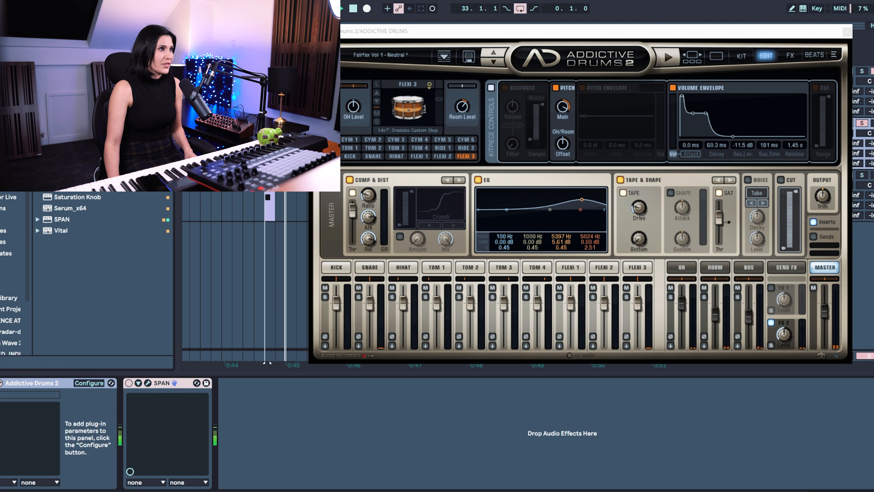
mouse_move(581, 201)
left_mouse_down()
mouse_move(567, 201)
mouse_move(579, 203)
left_mouse_up()
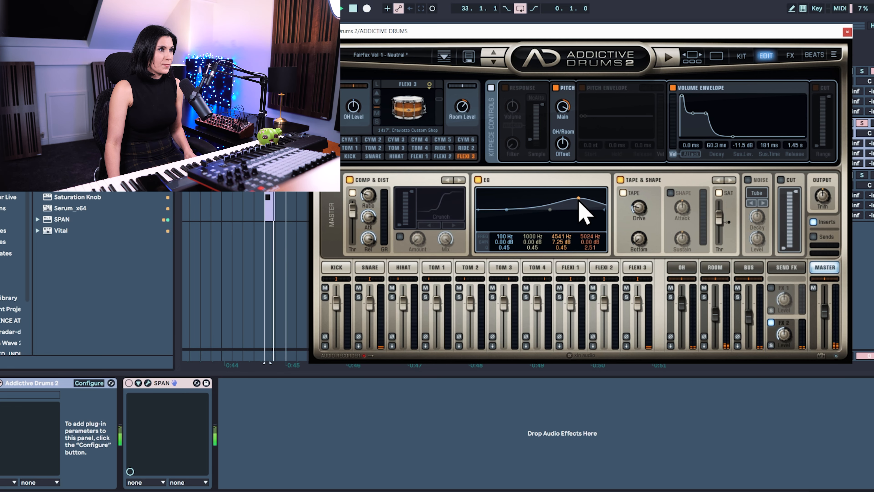
mouse_move(638, 206)
left_mouse_down()
mouse_move(638, 196)
mouse_move(628, 203)
left_mouse_up()
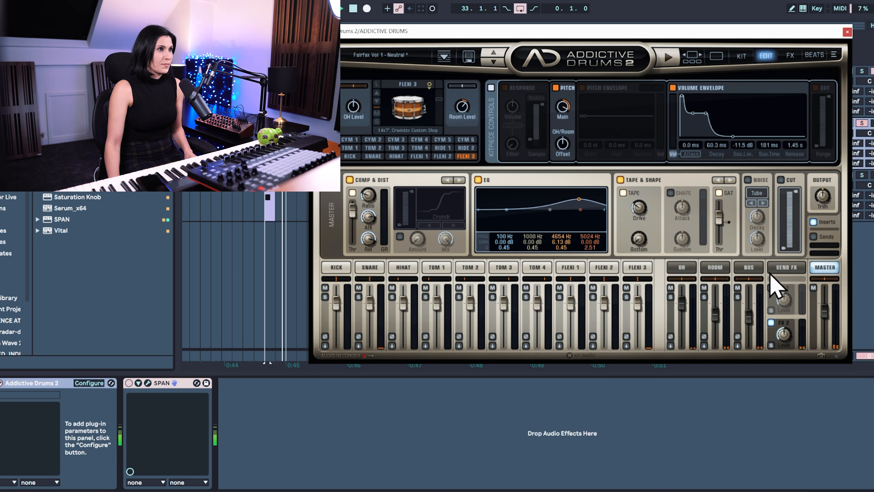
Inspect the effect settings of the send FX, overhead and room channels
left_click(798, 269)
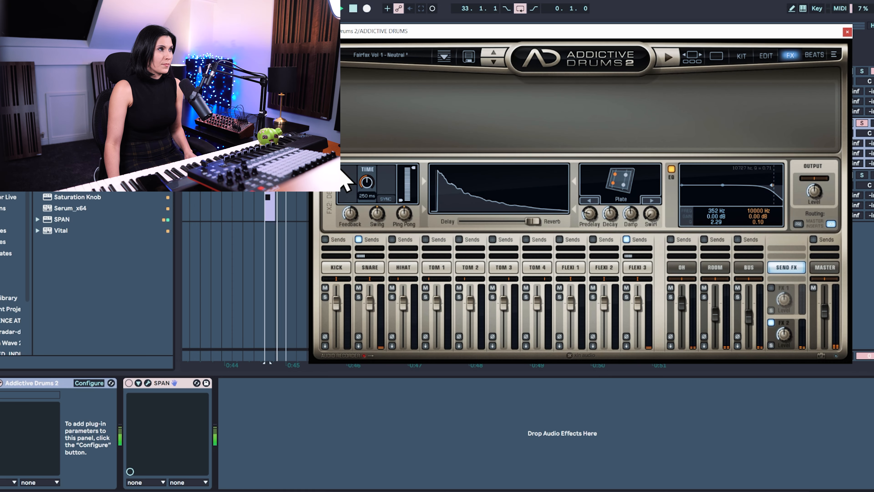
left_click(689, 270)
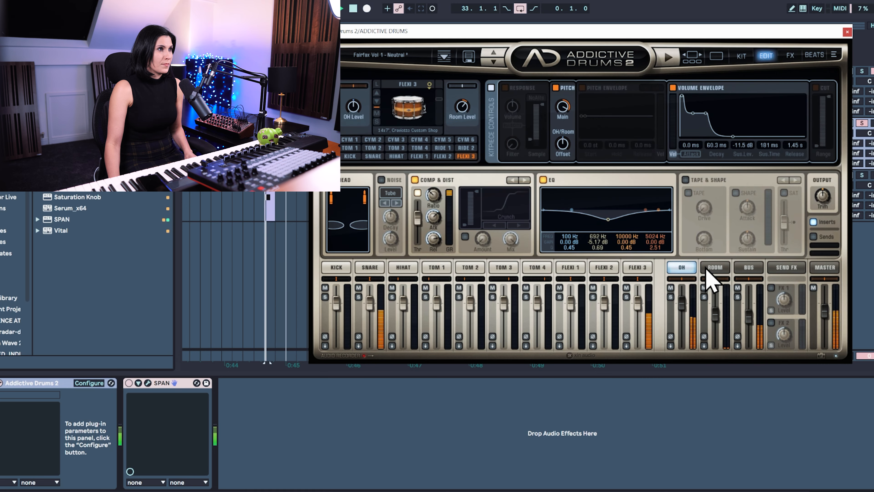
left_click(716, 270)
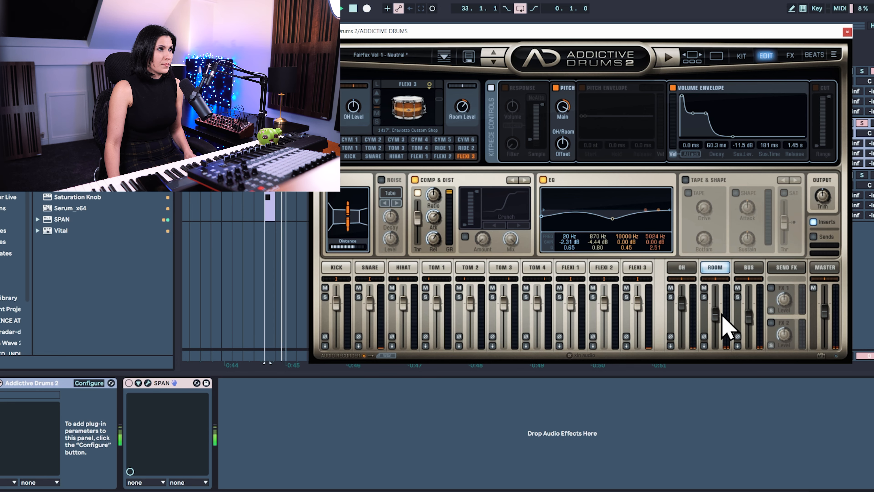
Lower the room channel's level, and add an EQ Eight after SPAN with band 1 as a low cut at about 774 Hz
left_click_drag(716, 317, 754, 326)
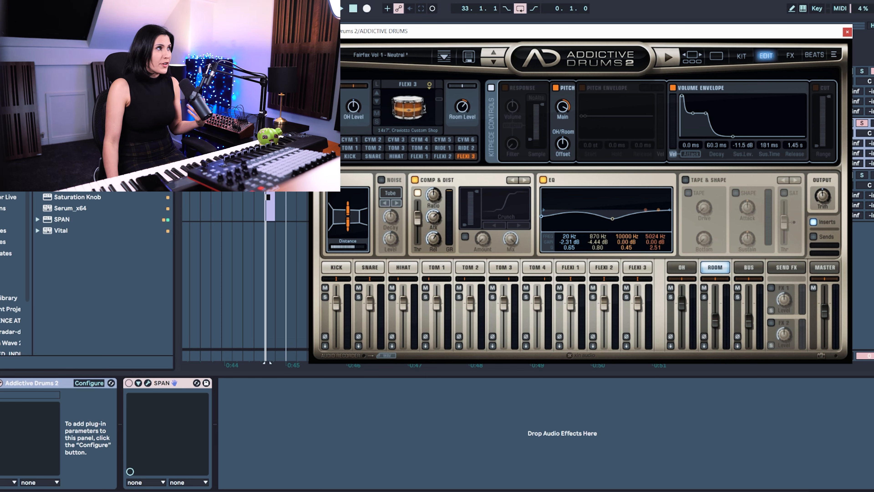
left_click(10, 62)
left_click_drag(69, 120, 323, 416)
left_click(262, 474)
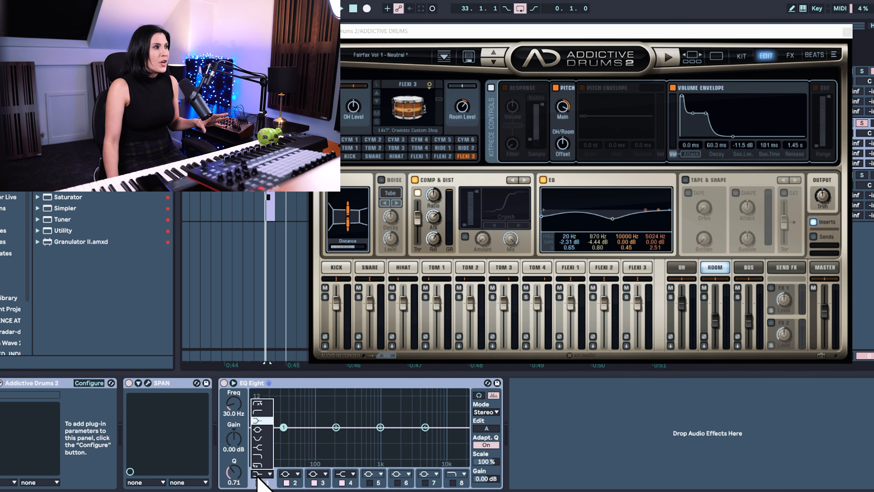
left_click(258, 412)
left_click_drag(284, 434, 373, 435)
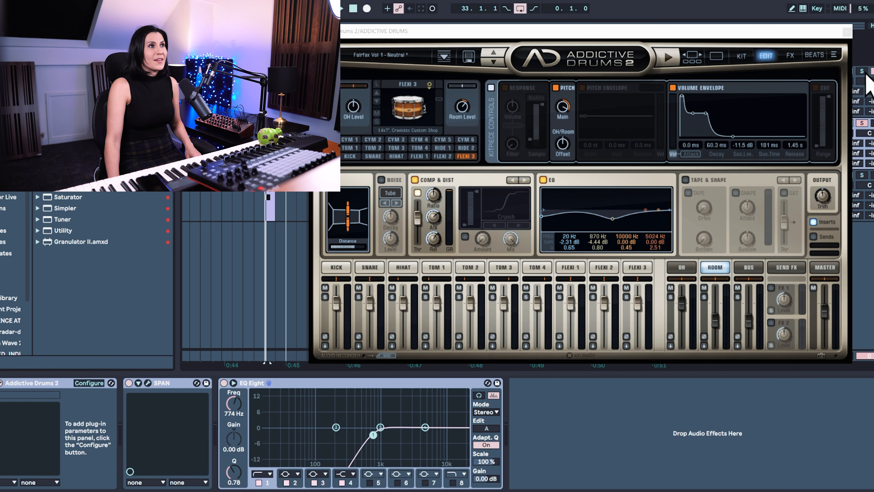
Audition the Serum and Addictive Drums layers together, and steepen Serum's LFO 1 decay with an extra curve point near its base
key("space")
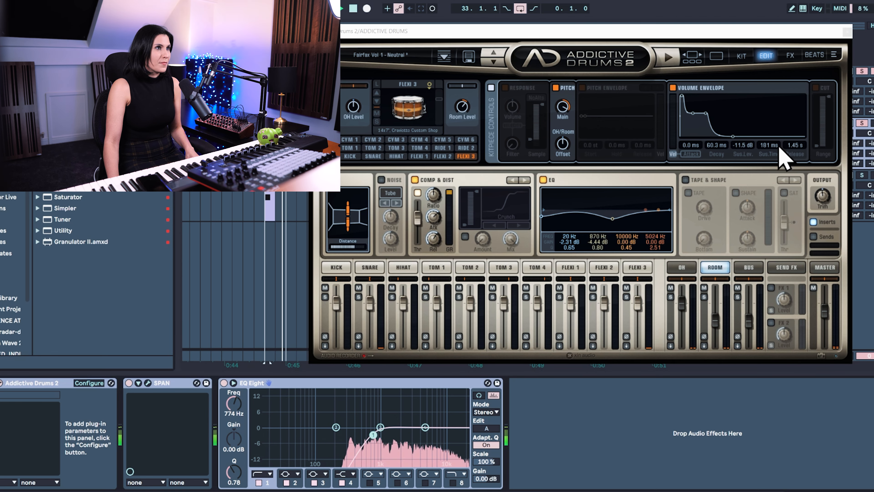
left_click(847, 32)
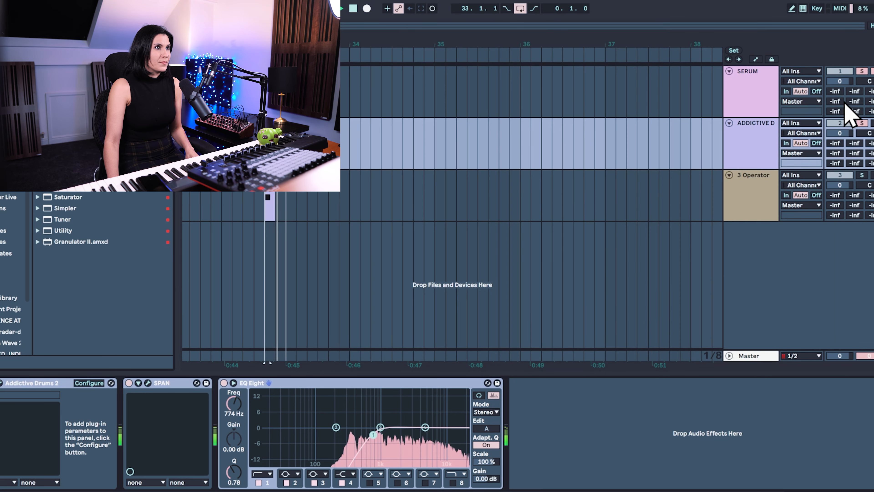
left_click(763, 98)
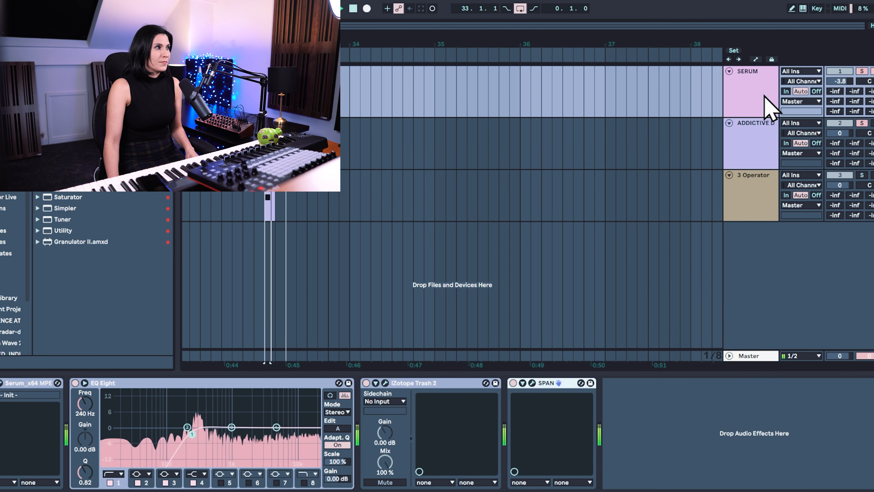
left_click(2, 392)
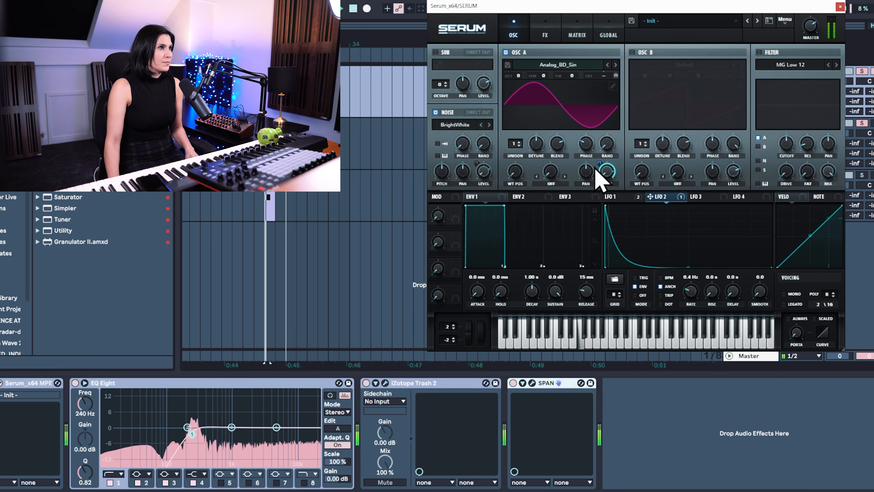
left_click(614, 196)
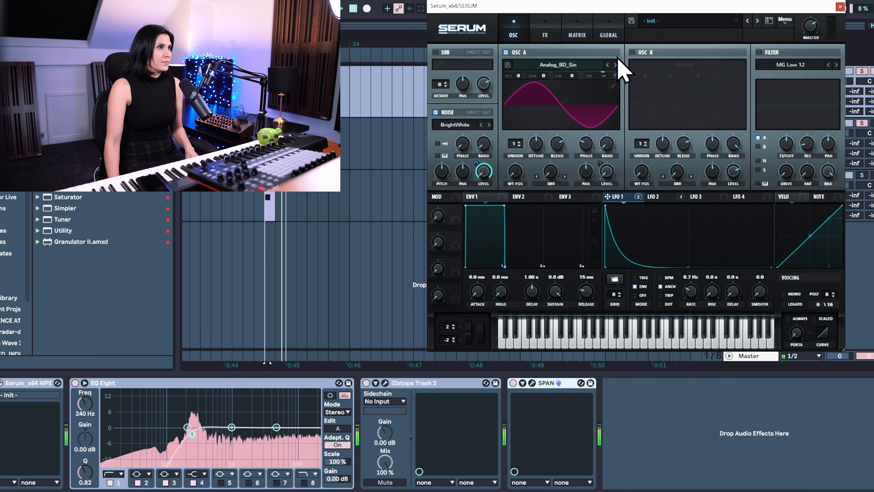
left_click_drag(619, 85, 623, 86)
left_click_drag(636, 198, 690, 288)
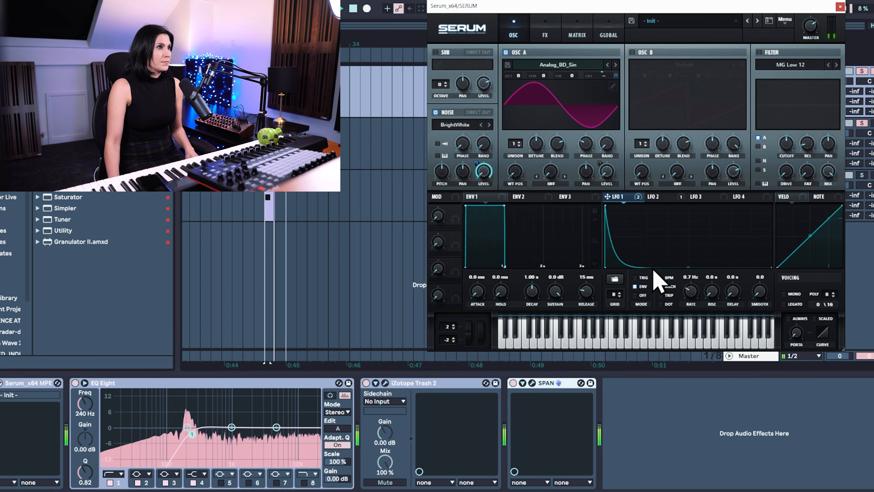
double_click(624, 261)
mouse_move(623, 261)
left_mouse_down()
mouse_move(641, 265)
mouse_move(632, 254)
left_mouse_up()
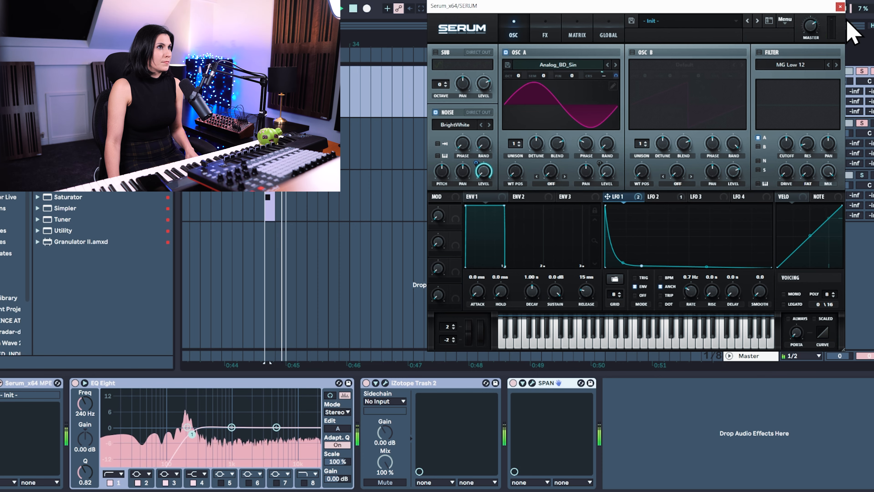
mouse_move(813, 26)
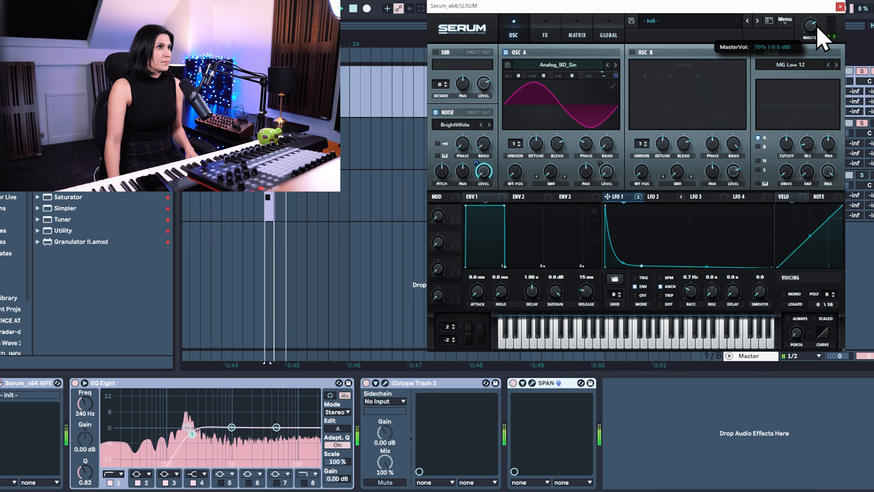
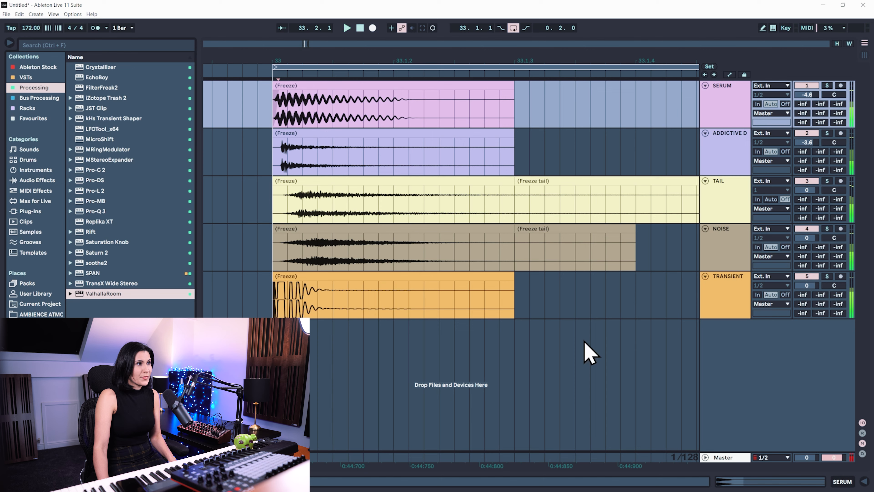
Trim the Transient clip to a short initial hit and shape a fade-out at its end, comparing lengths during playback
left_click_drag(515, 282, 302, 291)
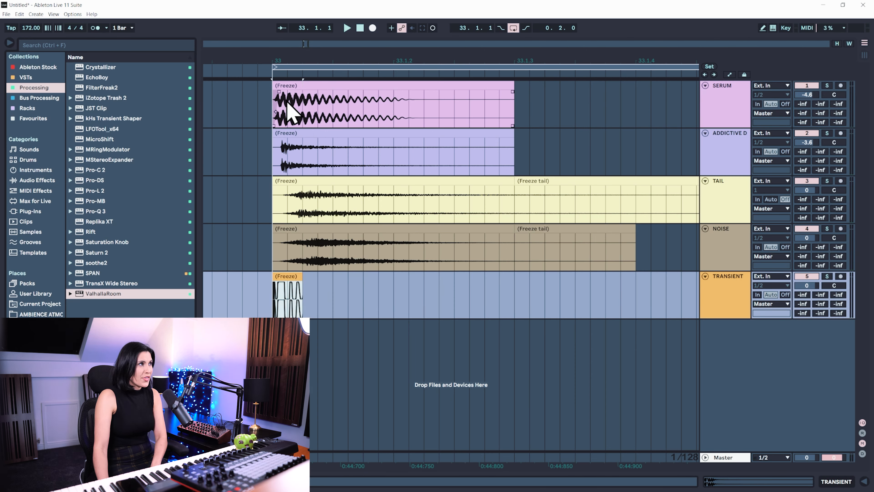
left_click(289, 293)
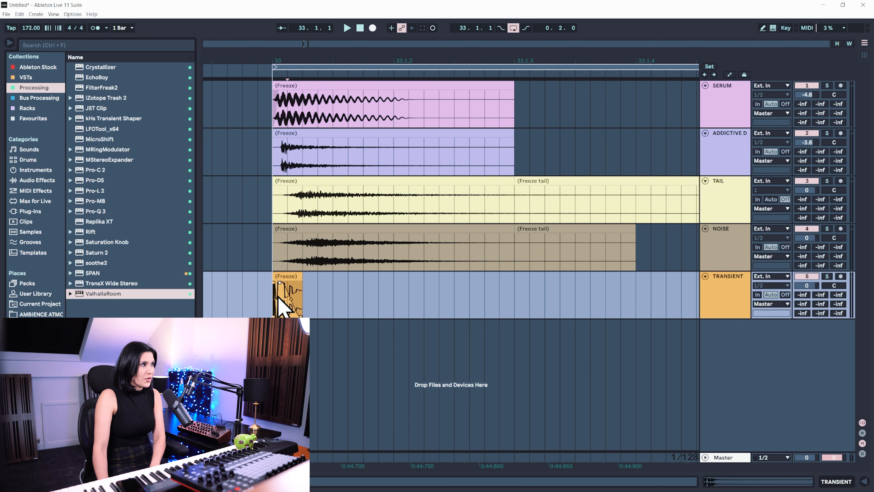
key("space")
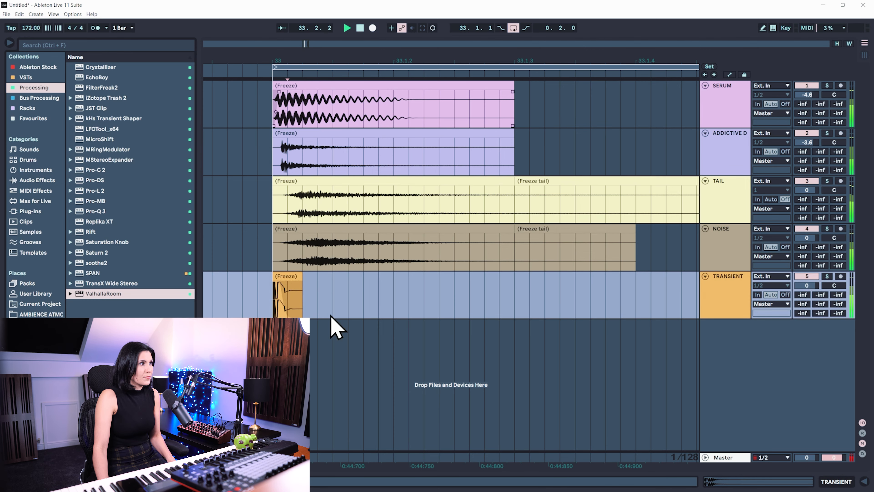
left_click_drag(296, 278, 319, 283)
left_click(287, 288)
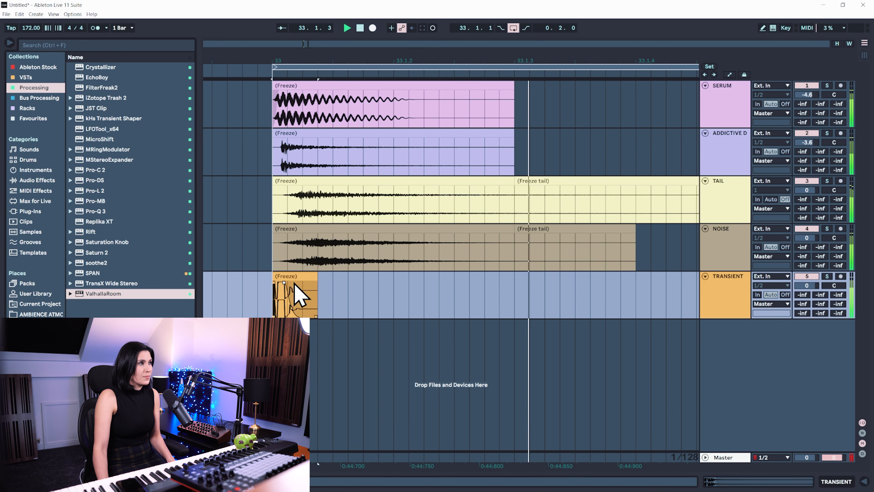
Add a fade-in to the Addictive Drums clip, running from its start up to the first drum hit
key("space")
left_click_drag(281, 60, 292, 161)
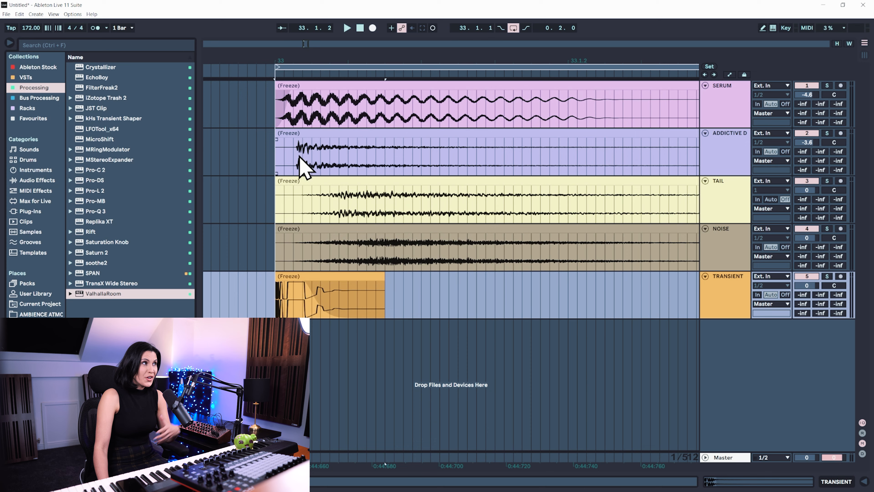
left_click_drag(278, 141, 300, 149)
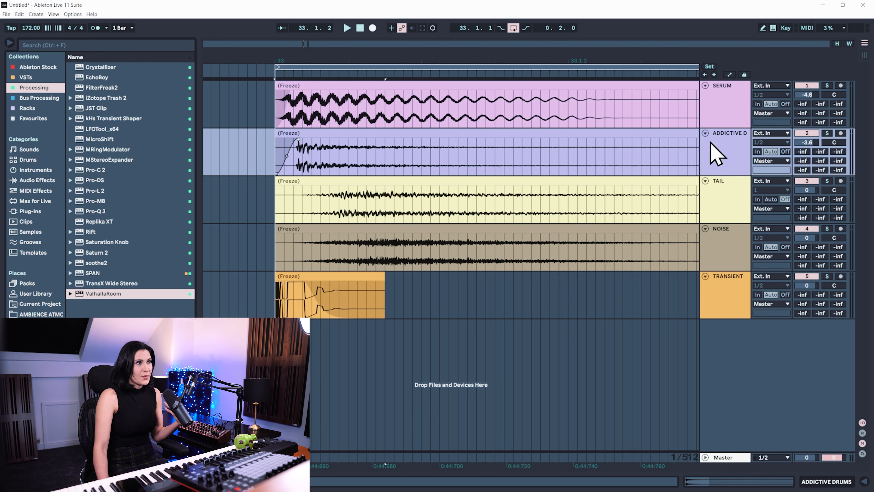
left_click(411, 138)
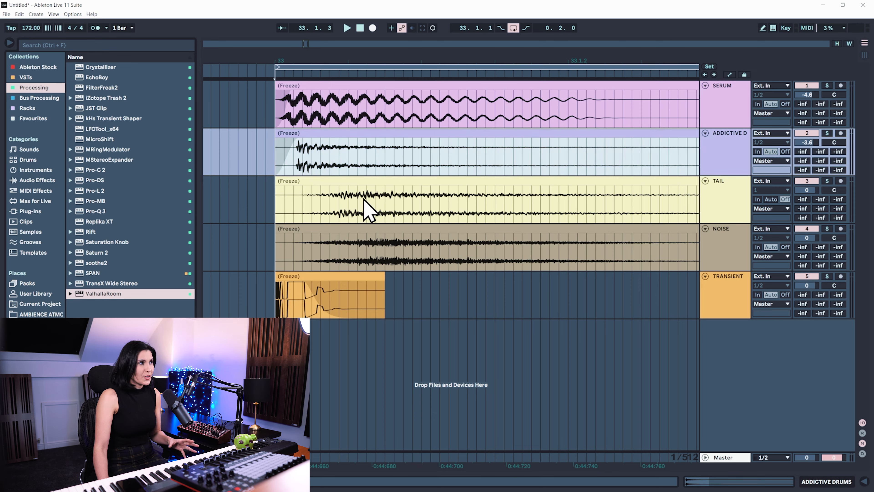
Add a fade-in to the start of the Tail clip and raise its clip gain
left_click(718, 196)
left_click(301, 189)
mouse_move(351, 59)
left_mouse_down()
mouse_move(324, 59)
mouse_move(305, 38)
left_mouse_up()
left_click(308, 199)
left_click_drag(288, 186, 339, 205)
double_click(376, 183)
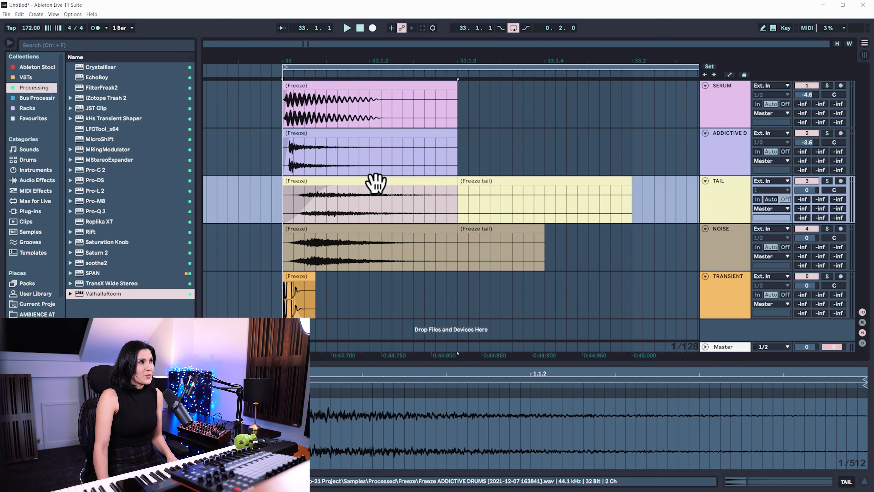
left_click_drag(179, 434, 179, 418)
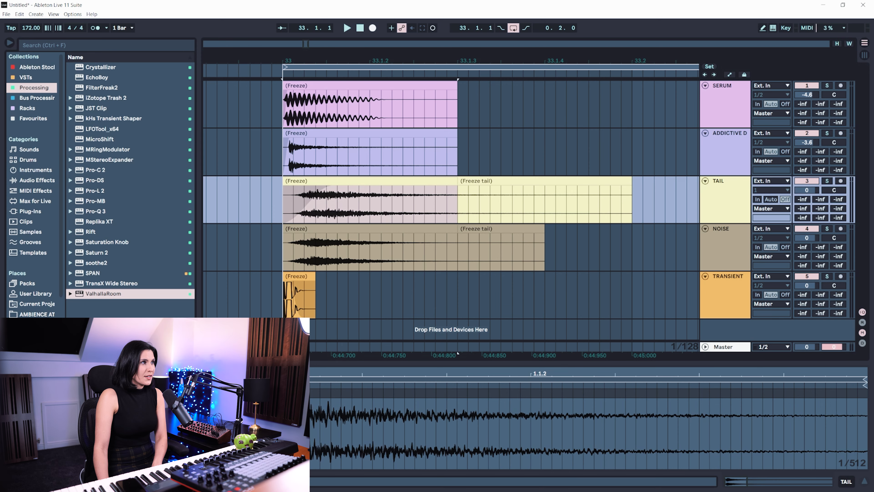
Delete the Tail track's freeze tail, and extend the main clip past 33.1.4 with a fade-out at its end
left_click(612, 181)
key("Delete")
left_click_drag(456, 188, 364, 220)
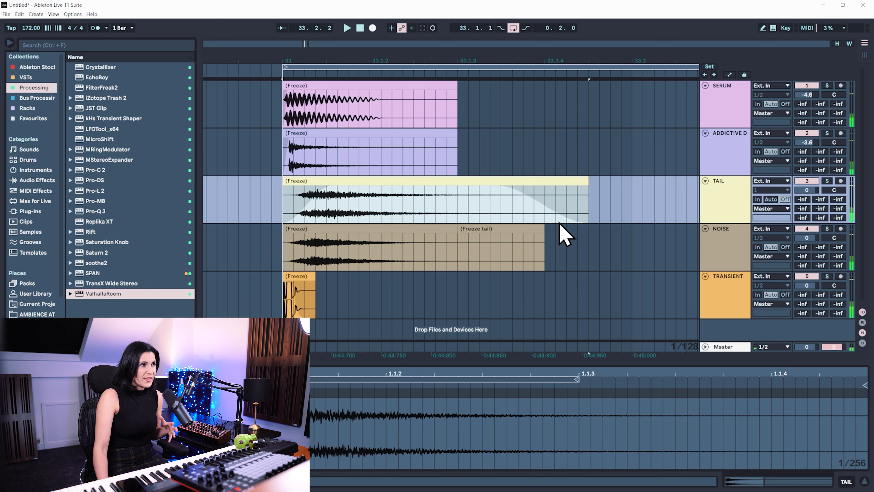
Solo the Noise track to audition it, delete its freeze tail, and fade the remaining clip in and out
left_click(709, 262)
left_click(828, 229)
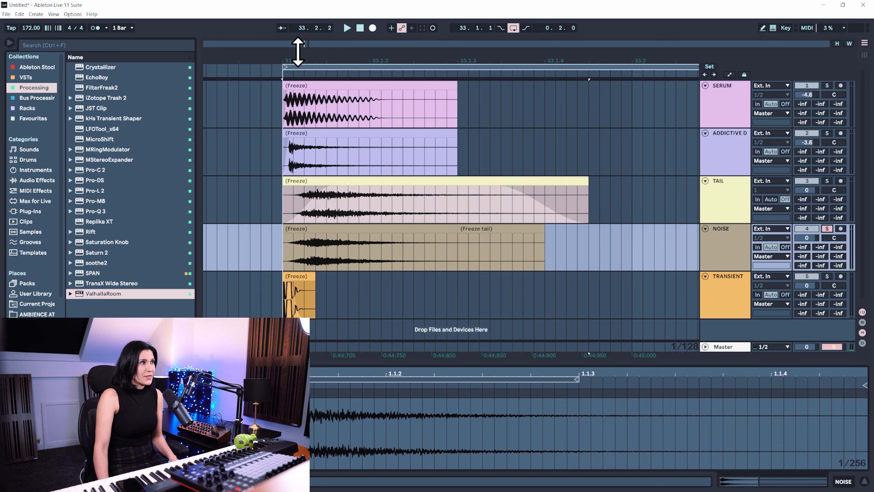
left_click(386, 246)
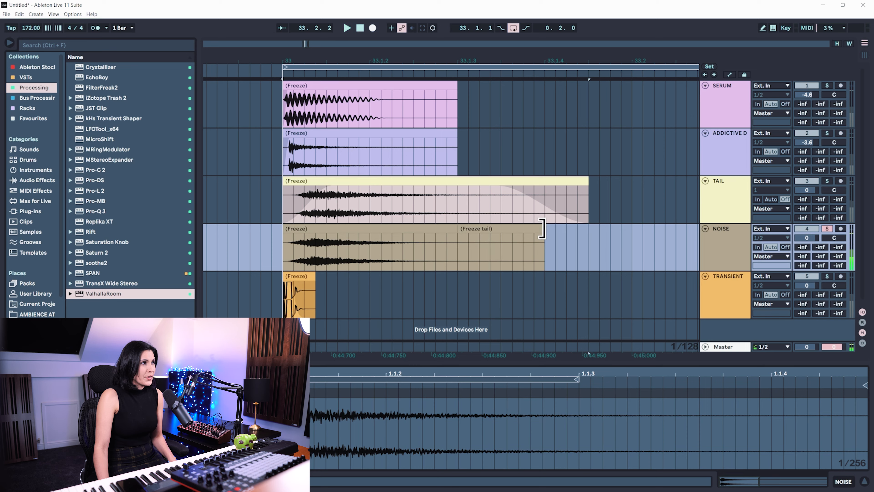
left_click(479, 244)
key("Delete")
left_click_drag(458, 238, 358, 253)
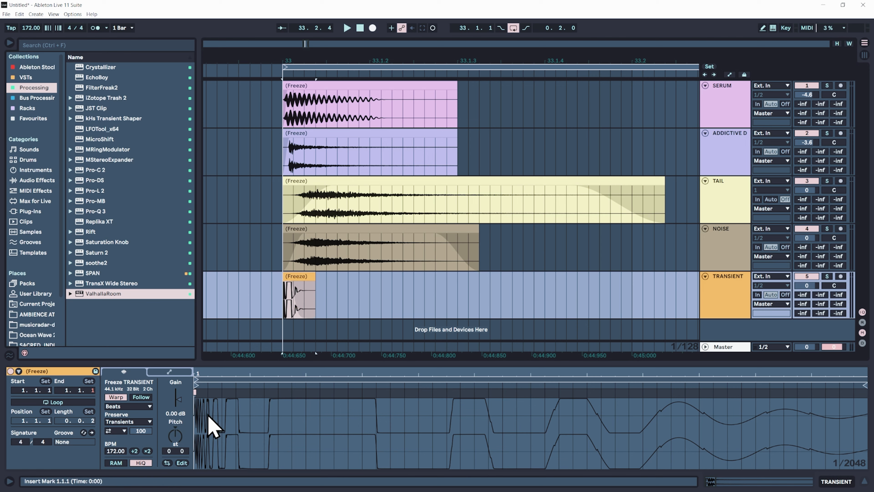
Raise the Transient clip's pitch to +11 st while auditioning all layers
key("space")
left_click_drag(177, 441, 178, 422)
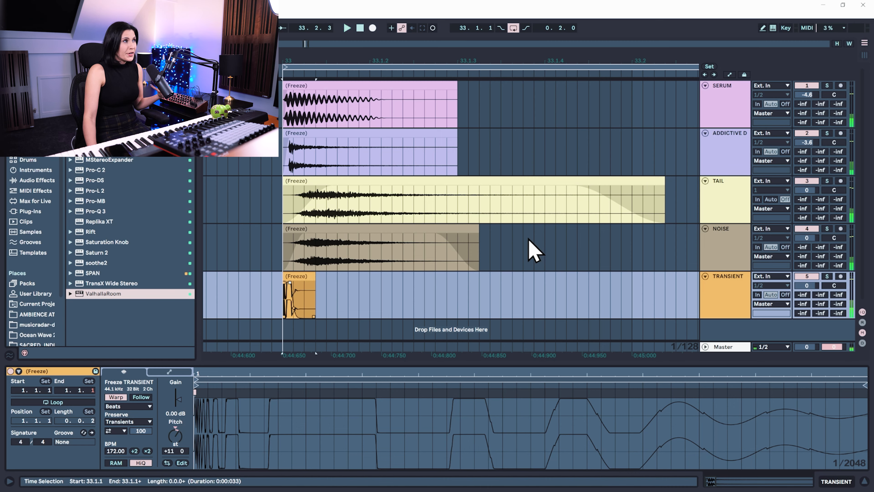
Group all five layer tracks from Serum to Transient and name the group SNARE
left_click(751, 317)
left_click(729, 98)
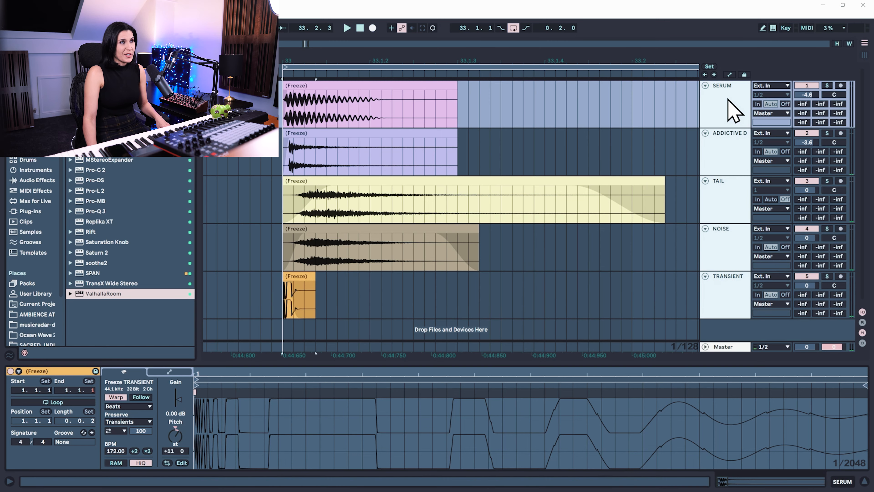
key("ctrl+g")
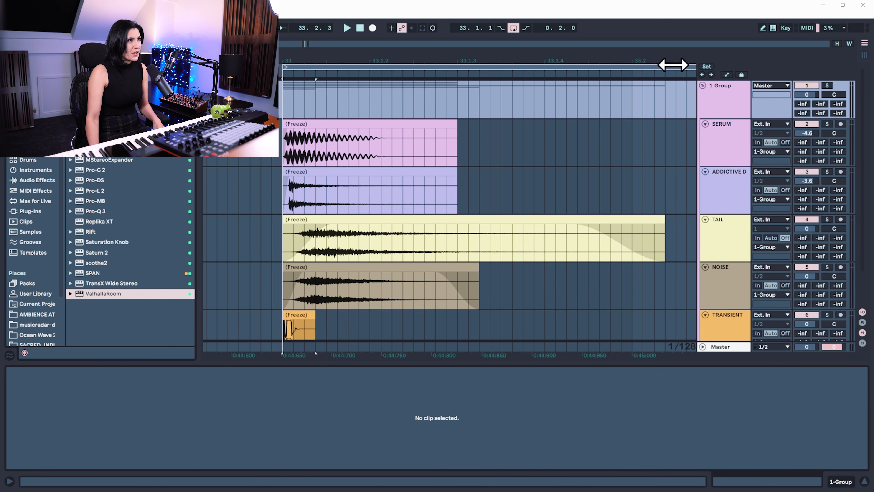
left_click(722, 103)
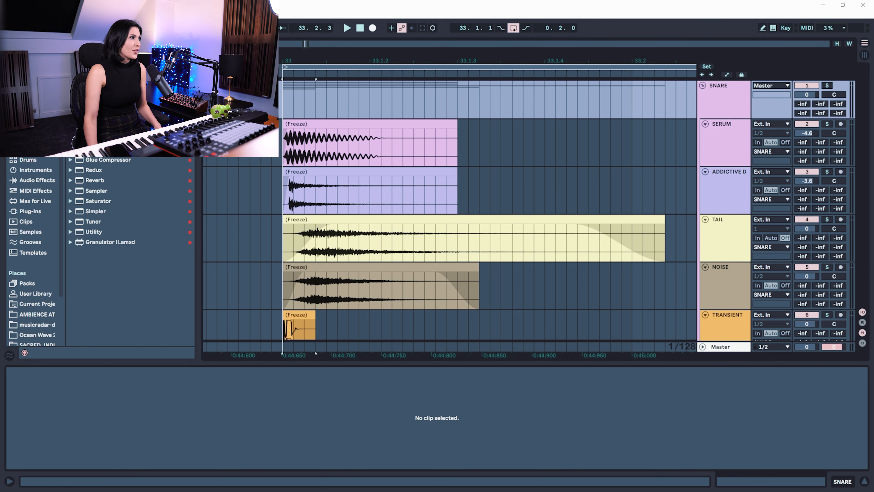
Add an EQ Eight to the SNARE group with band 1 as a low cut at about 163 Hz
left_click_drag(721, 125, 712, 153)
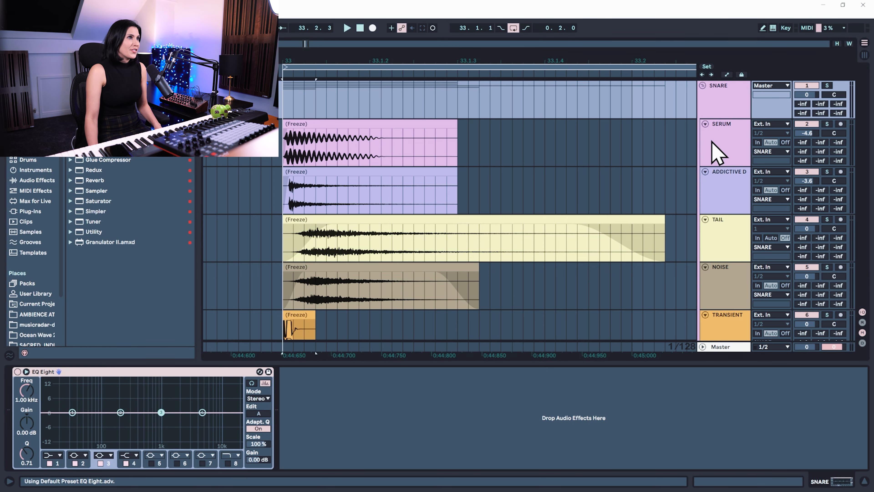
left_click(54, 456)
left_click(54, 400)
left_click_drag(72, 413, 124, 418)
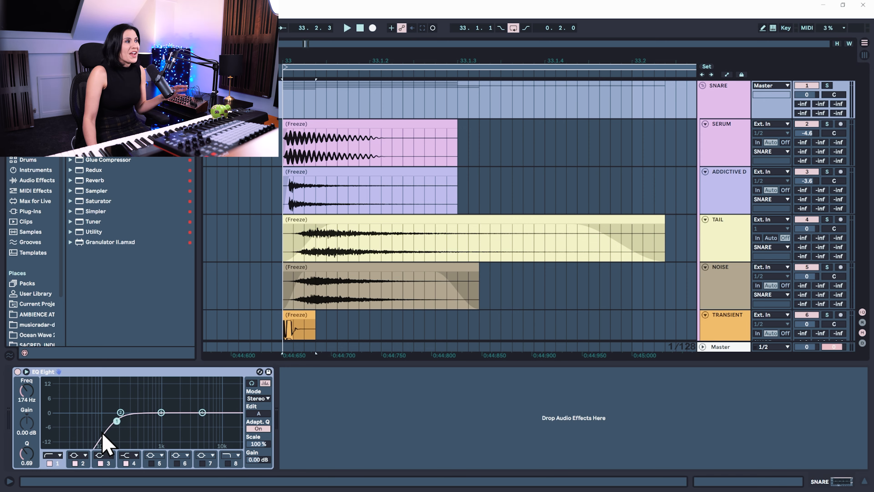
key("space")
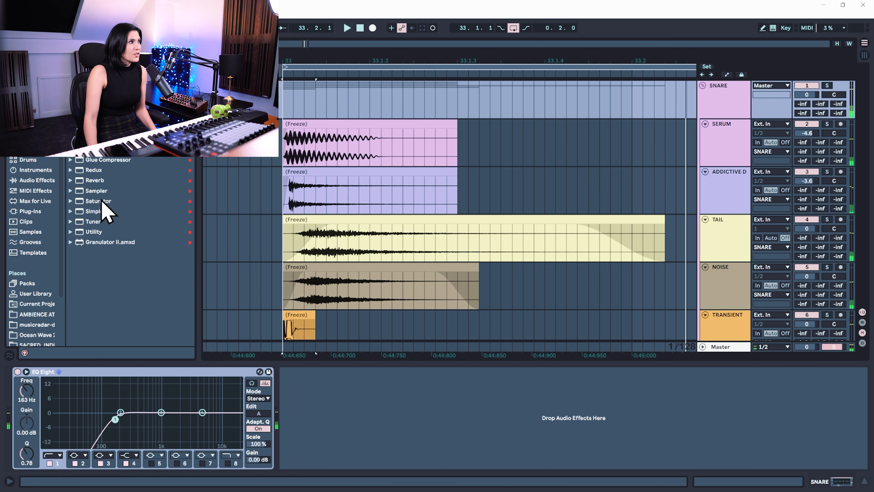
Add a Saturator after the SNARE group's EQ Eight and set its drive to 4.00 dB
left_click_drag(99, 203, 355, 424)
mouse_move(298, 398)
left_mouse_down()
mouse_move(298, 385)
mouse_move(297, 403)
left_mouse_up()
key("space")
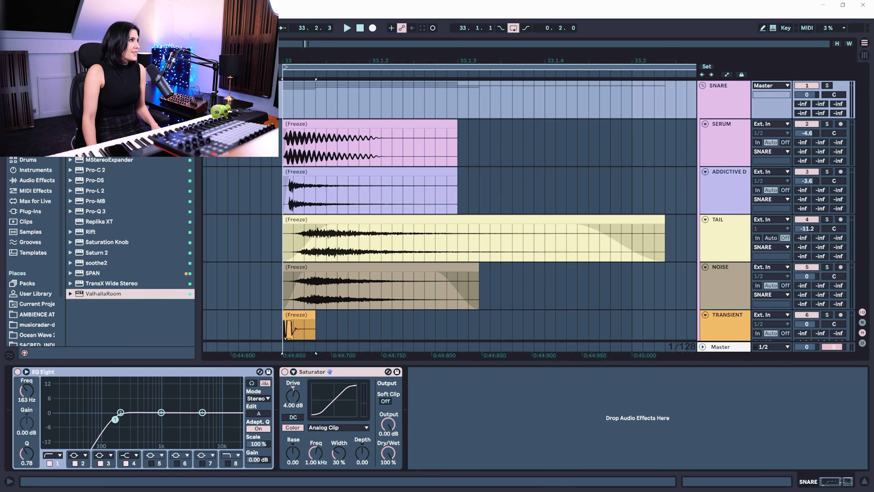
Add kHs Transient Shaper after the Saturator, set its attack to 26 %, and raise its pump amount
left_click_drag(113, 139, 518, 419)
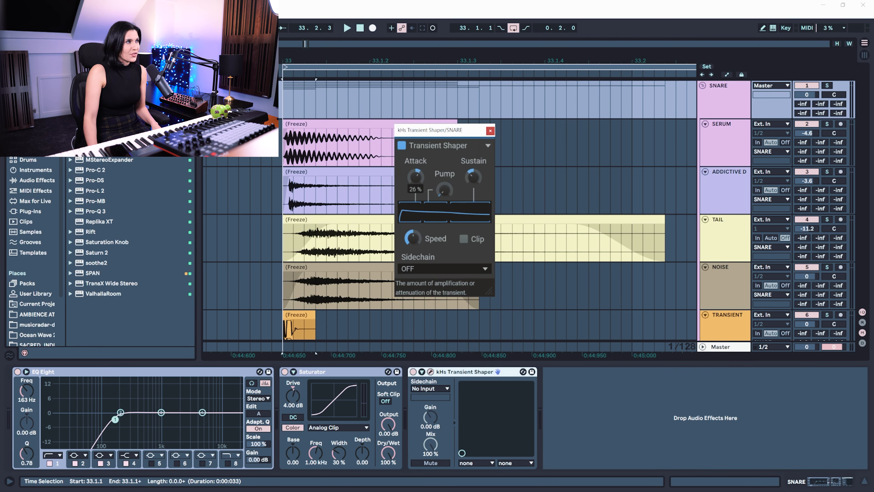
left_click_drag(447, 197, 446, 191)
key("space")
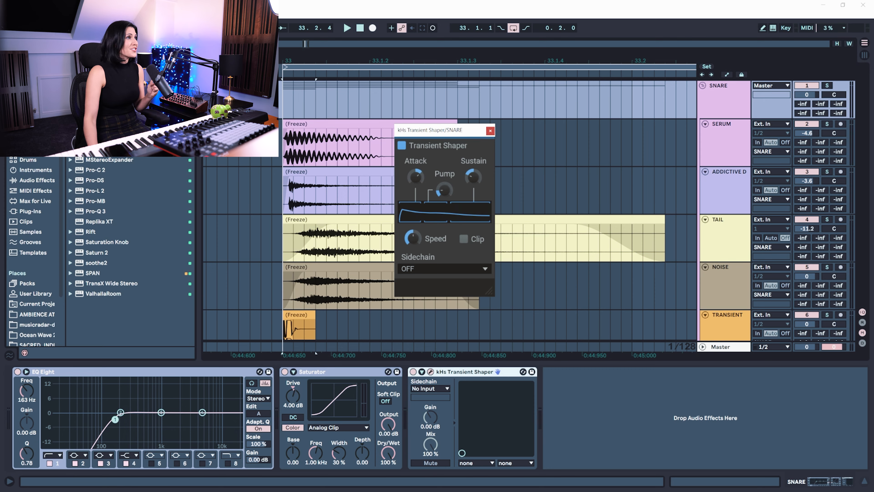
Add JST Clip after the SNARE group's Transient Shaper, adjust its clip amount, listen to the result, and close both plug-in windows
key("space")
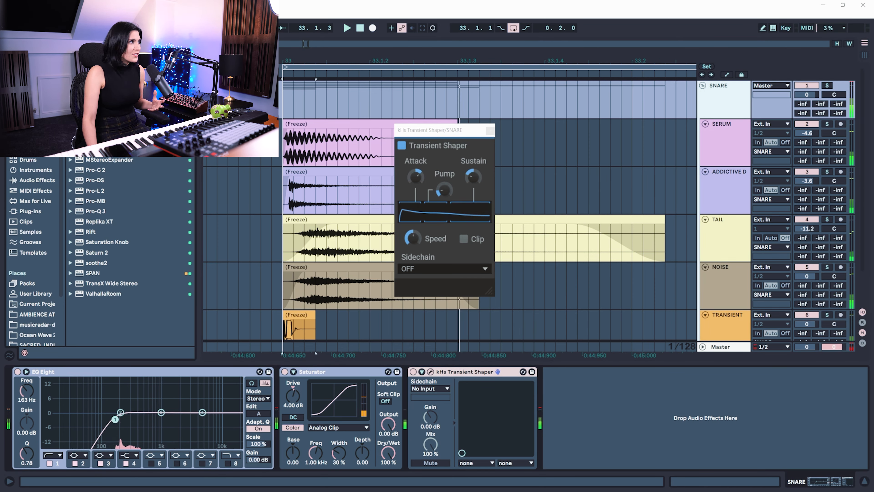
left_click(40, 211)
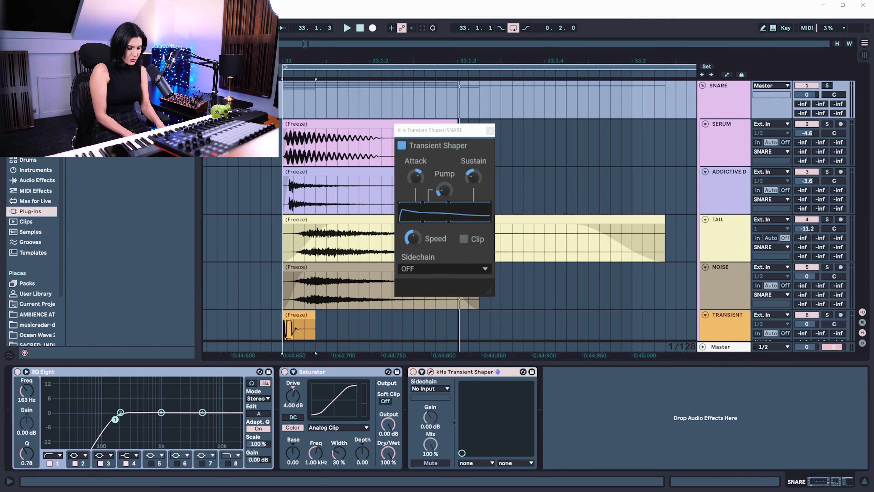
left_click(103, 44)
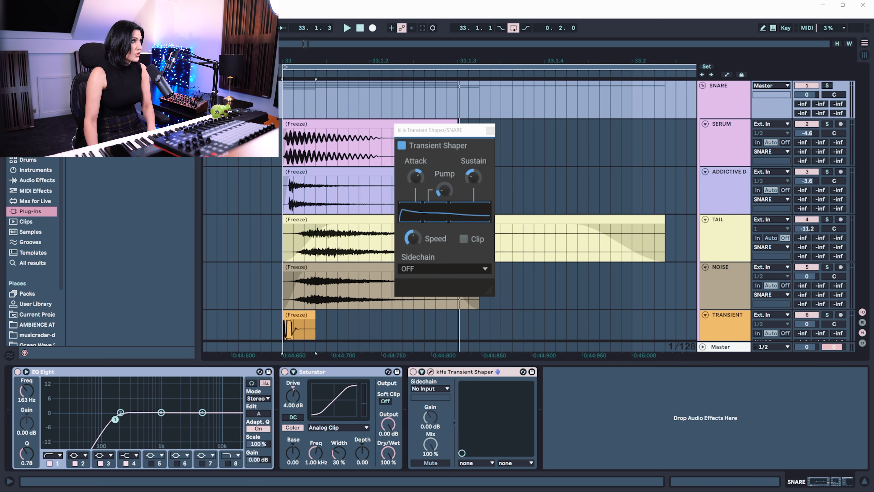
left_click_drag(99, 65, 566, 389)
left_click_drag(507, 202, 519, 185)
key("space")
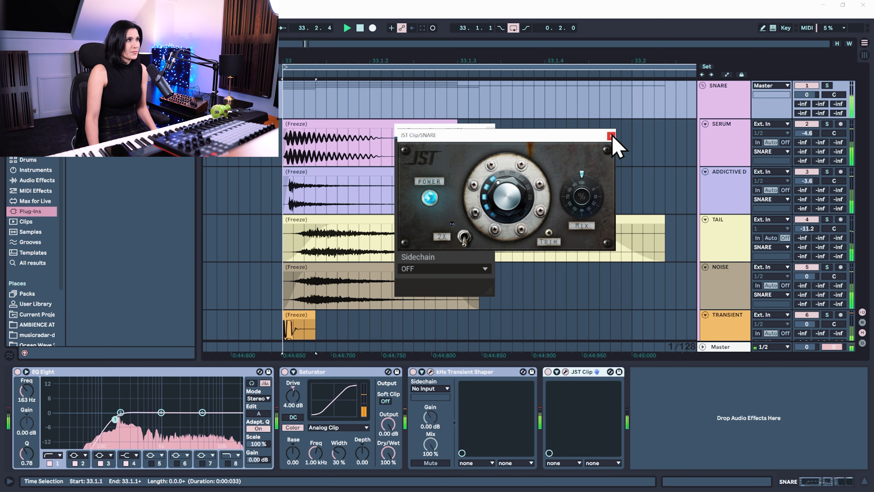
key("space")
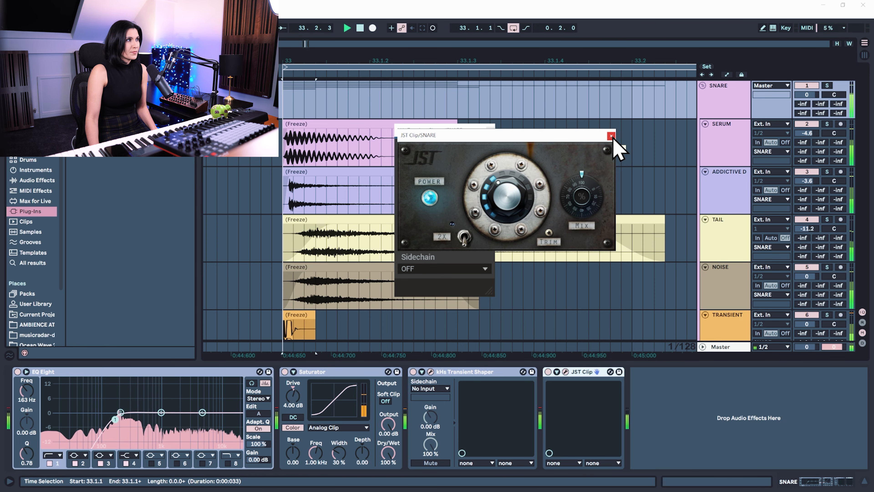
left_click(612, 136)
left_click(491, 128)
Shorten the Serum clip to end shortly after 33.1.2 and shape its fade-out while listening to the snare
left_click_drag(455, 125, 314, 156)
left_click(336, 148)
key("space")
left_click_drag(358, 128, 392, 129)
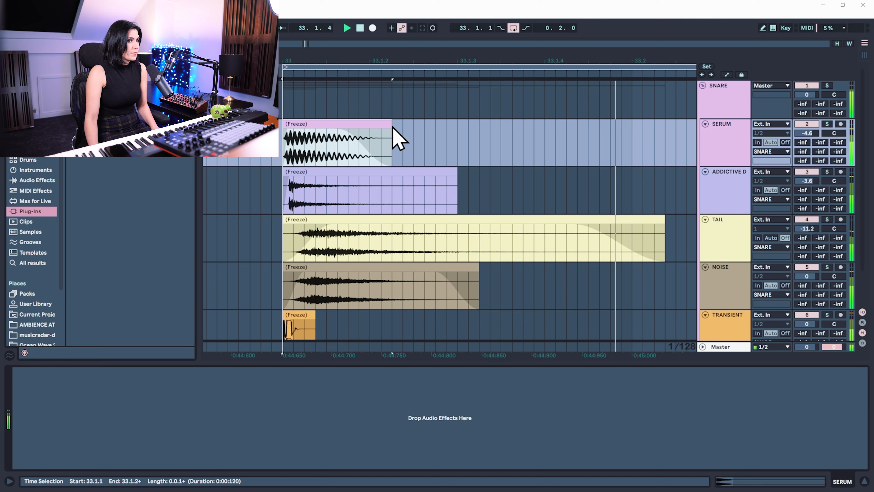
key("space")
Add Pro-C 2 after JST Clip on the SNARE group, adjust its attack and ratio, and set the threshold to -19.86 dB
left_click(37, 212)
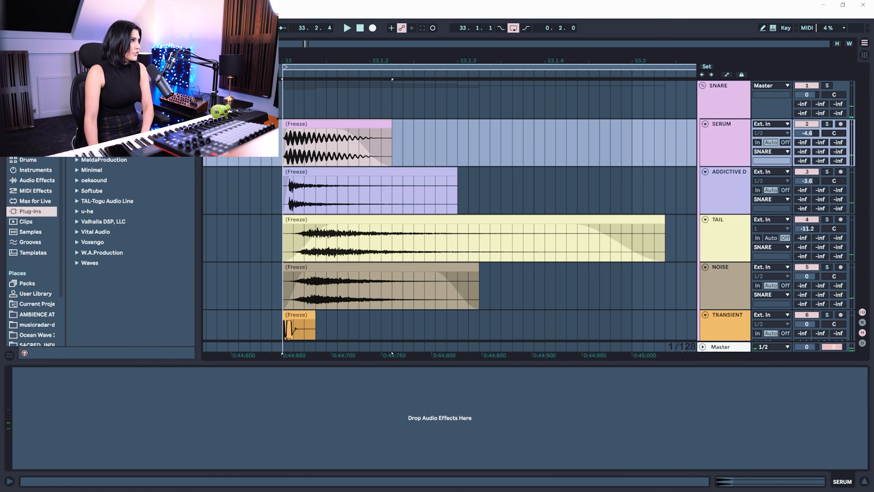
left_click(736, 114)
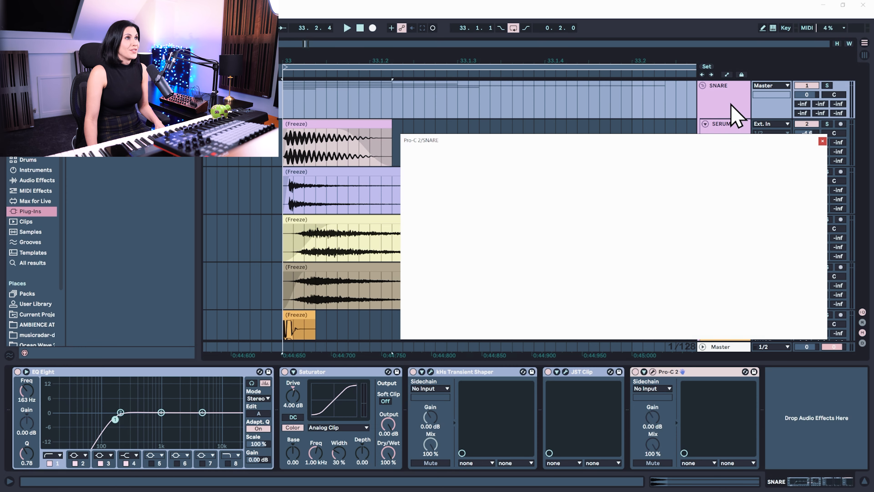
left_click_drag(622, 248, 625, 261)
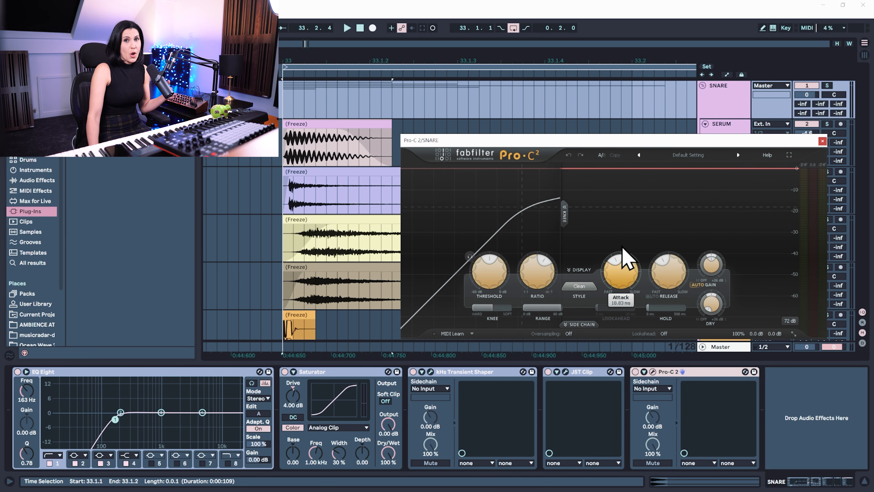
left_click_drag(537, 276, 546, 297)
mouse_move(663, 293)
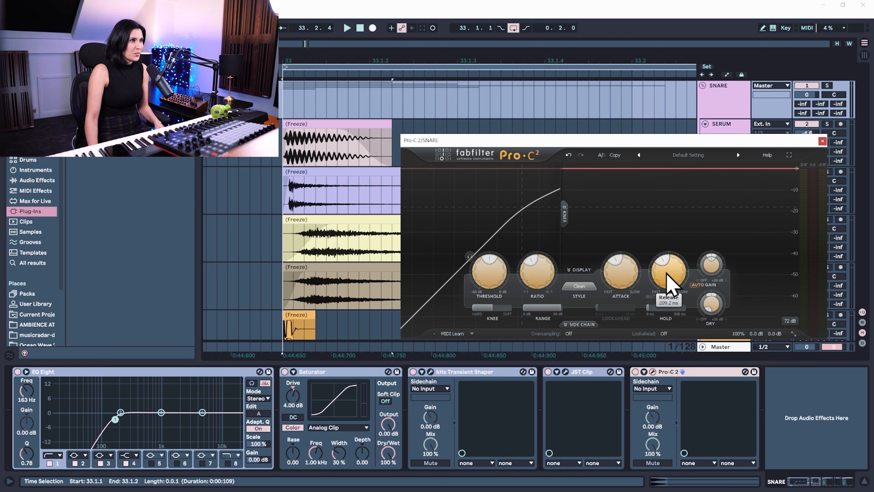
left_click_drag(493, 276, 493, 281)
key("space")
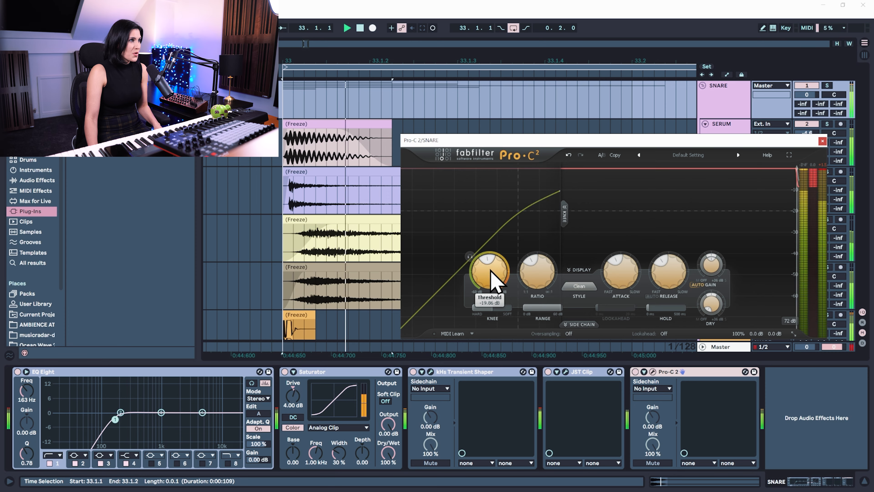
left_click(822, 141)
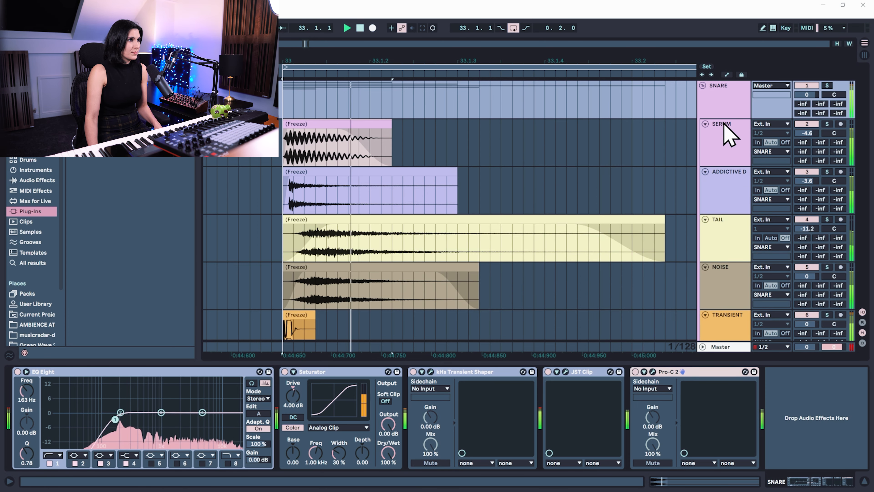
scroll(547, 231, "down", 2)
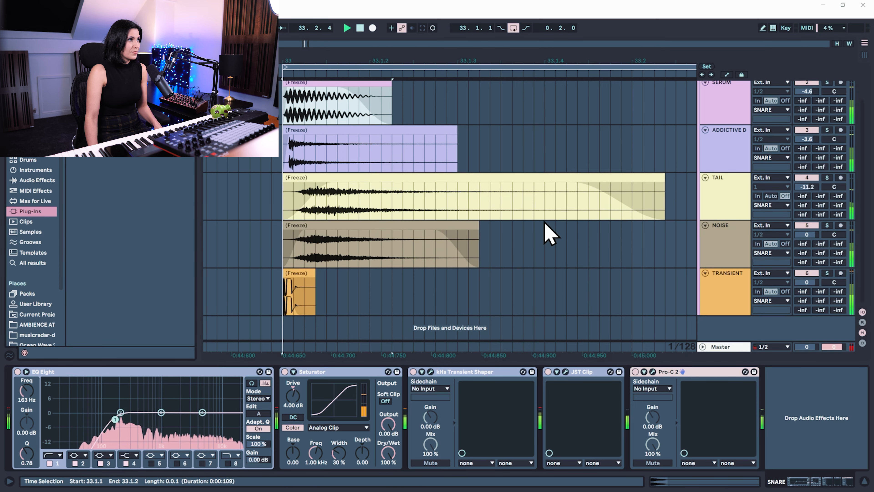
scroll(549, 234, "up", 1)
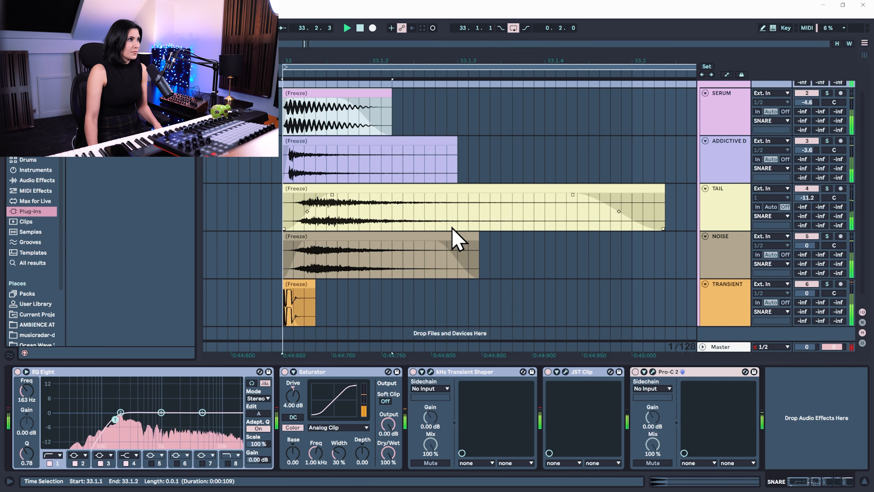